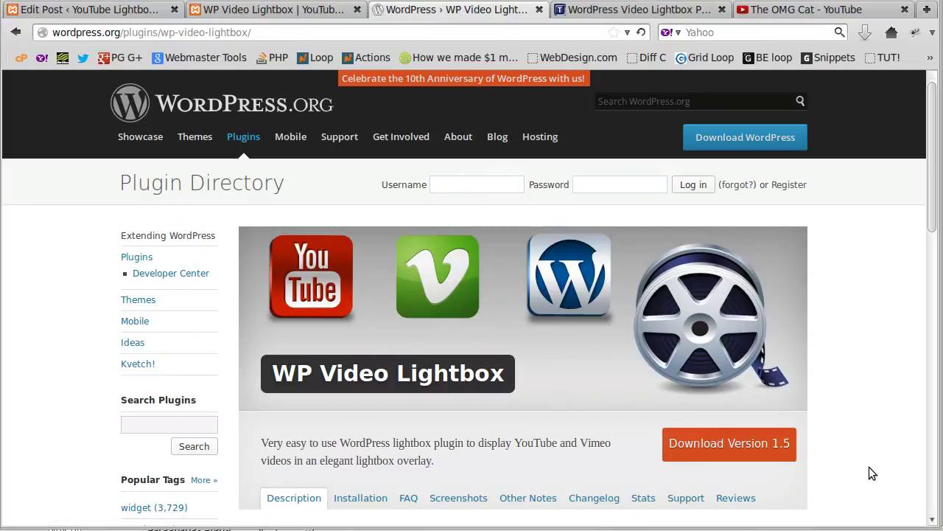
Step: Follow the description's link to the WP Video Lightbox plugin page on Tips and Tricks HQ
scroll(871, 463, "down", 5)
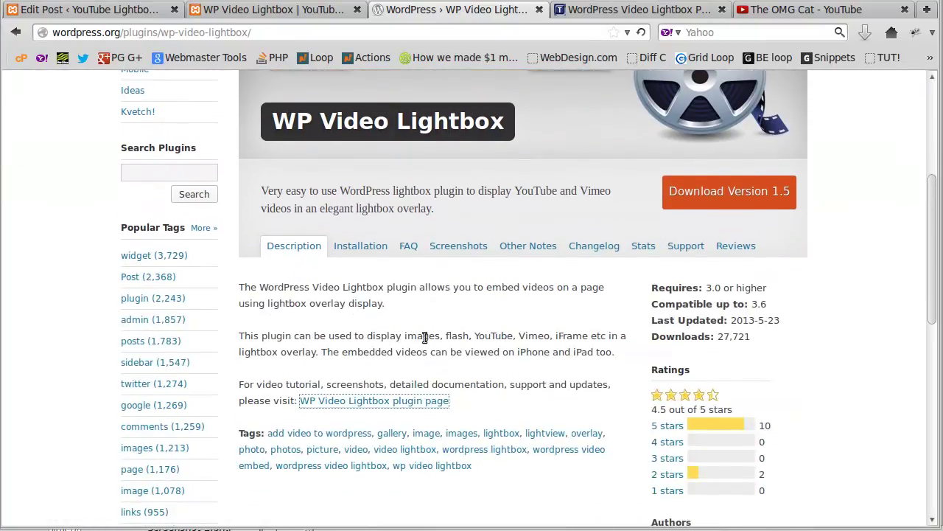
left_click(358, 382)
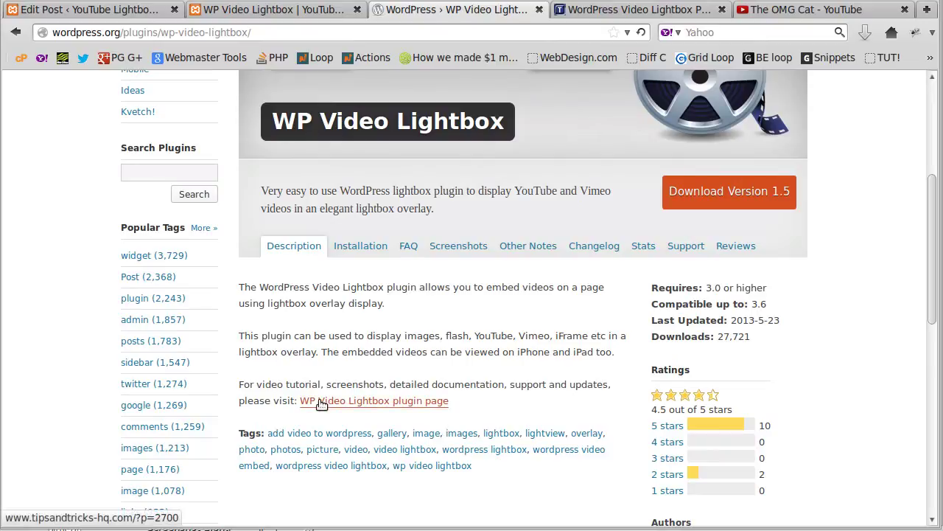
Step: On the Tips and Tricks HQ plugin page, scroll down to the section on turning off related videos
left_click(598, 11)
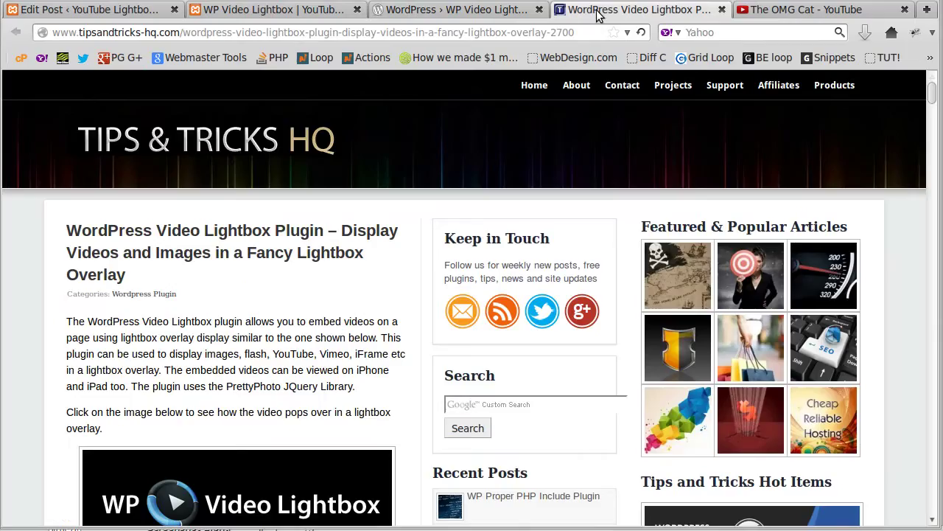
scroll(294, 313, "down", 5)
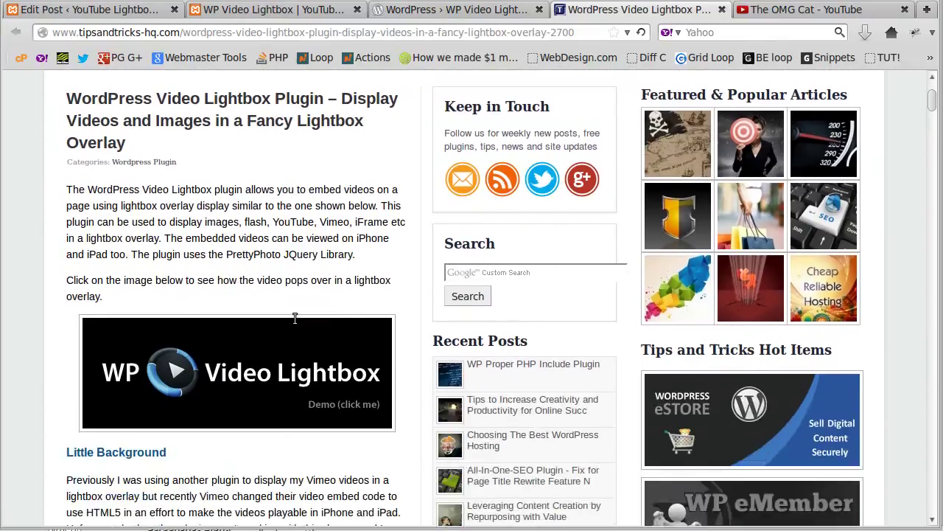
scroll(295, 318, "down", 10)
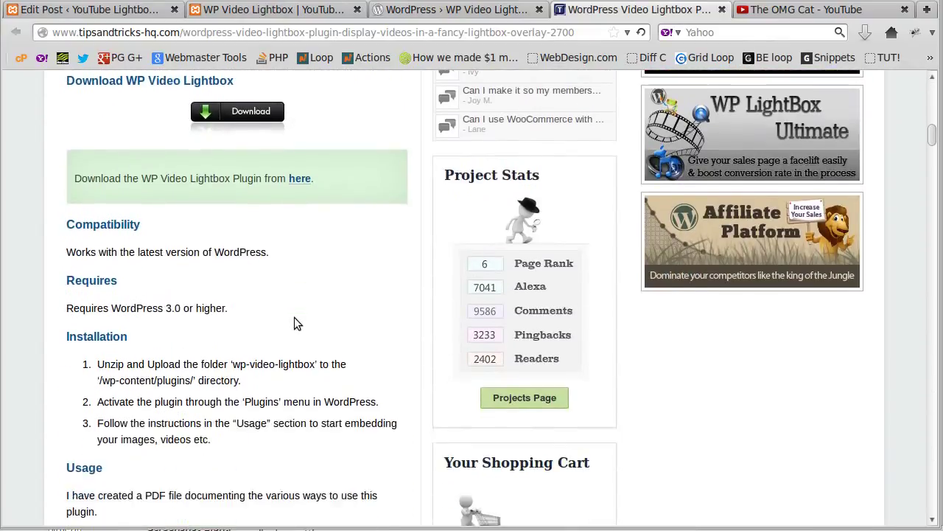
scroll(294, 317, "down", 3)
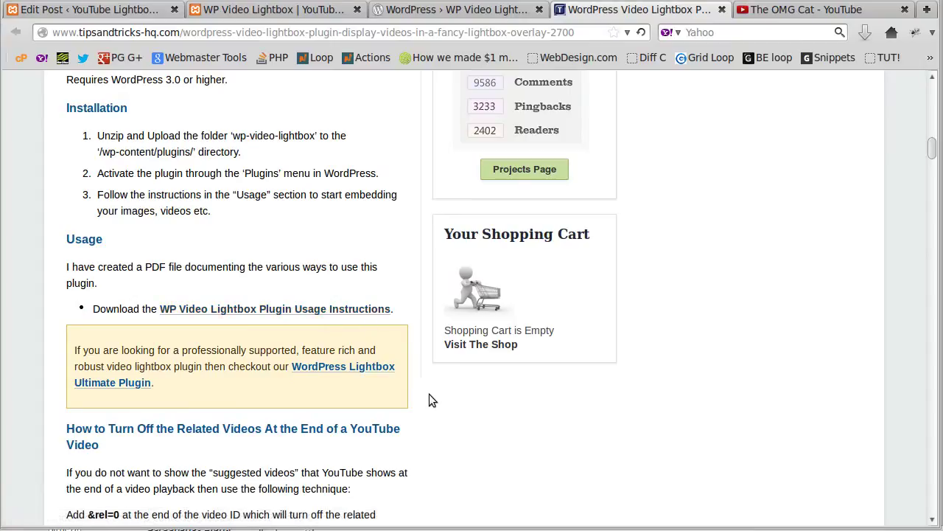
scroll(433, 398, "down", 3)
scroll(436, 394, "down", 3)
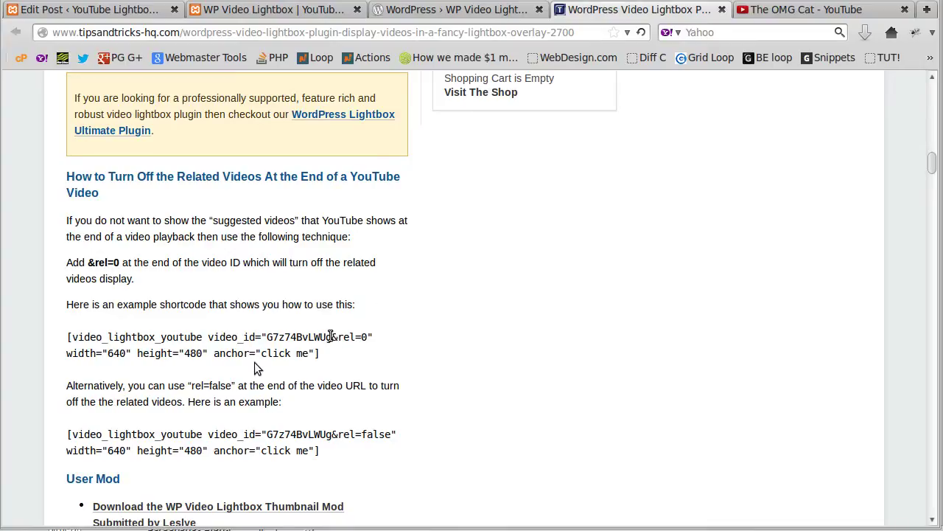
Step: Copy the second example video_lightbox_youtube shortcode, the one ending in &rel=false
left_click_drag(331, 336, 365, 339)
left_click(352, 463)
left_click_drag(331, 434, 393, 435)
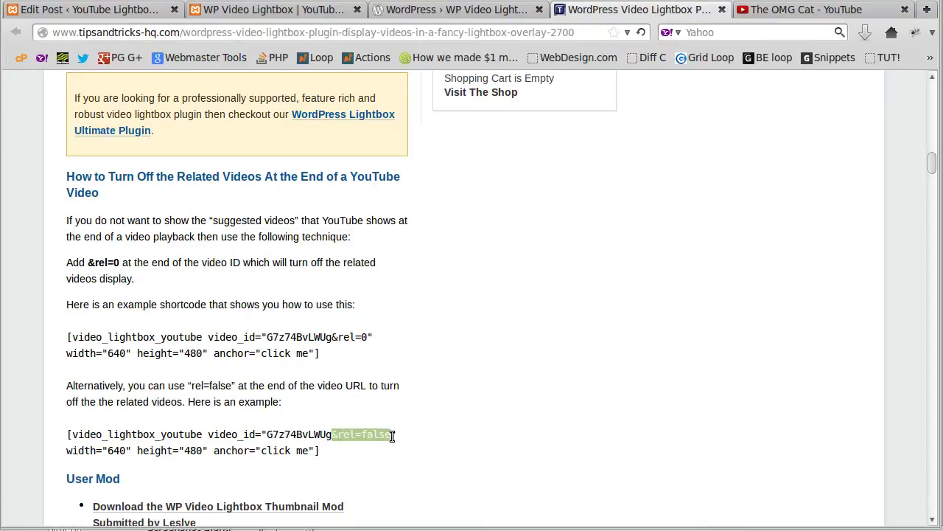
left_click(322, 451)
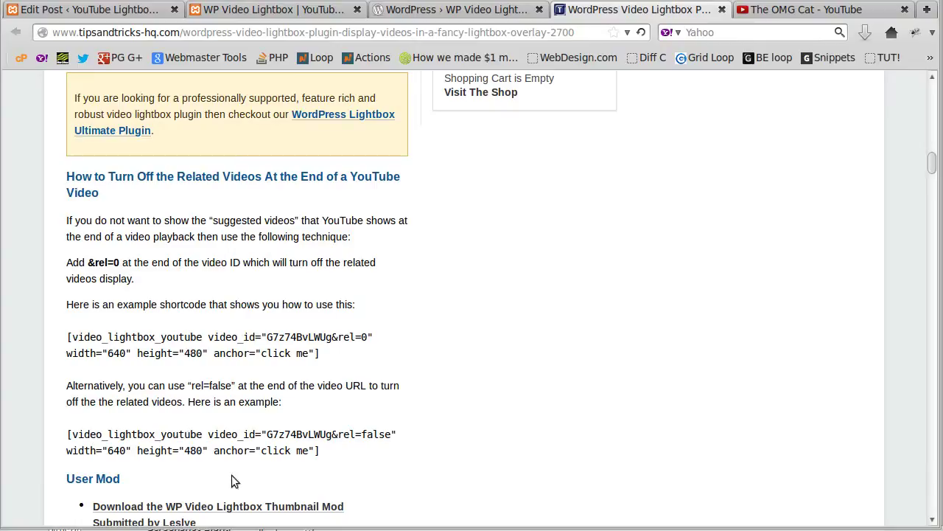
left_click_drag(322, 452, 70, 440)
right_click(69, 440)
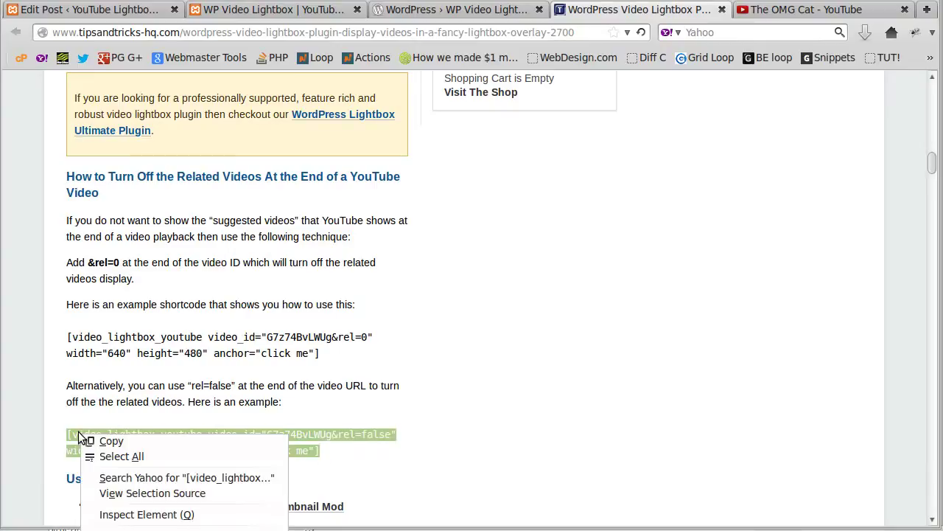
left_click(94, 442)
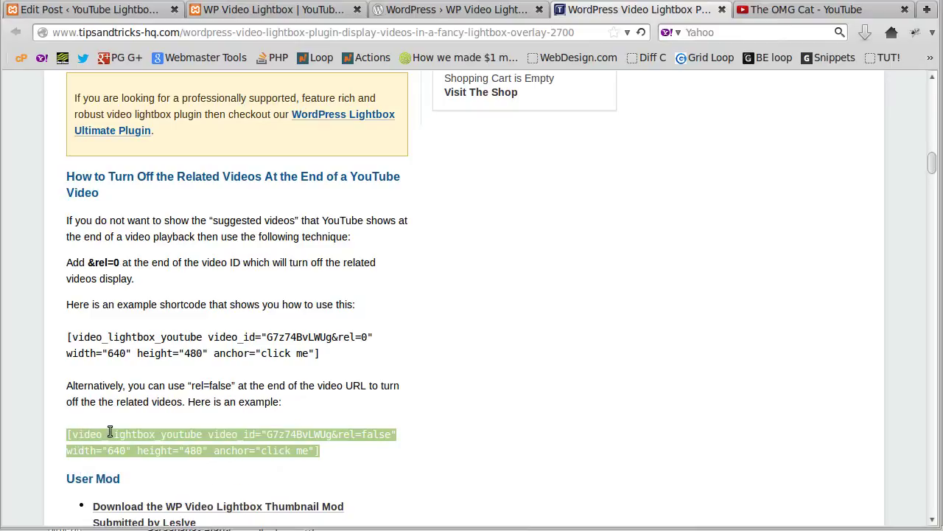
Step: In the Visual editor, paste the rel=false shortcode into a new paragraph after the first paragraph
left_click(134, 13)
left_click(151, 366)
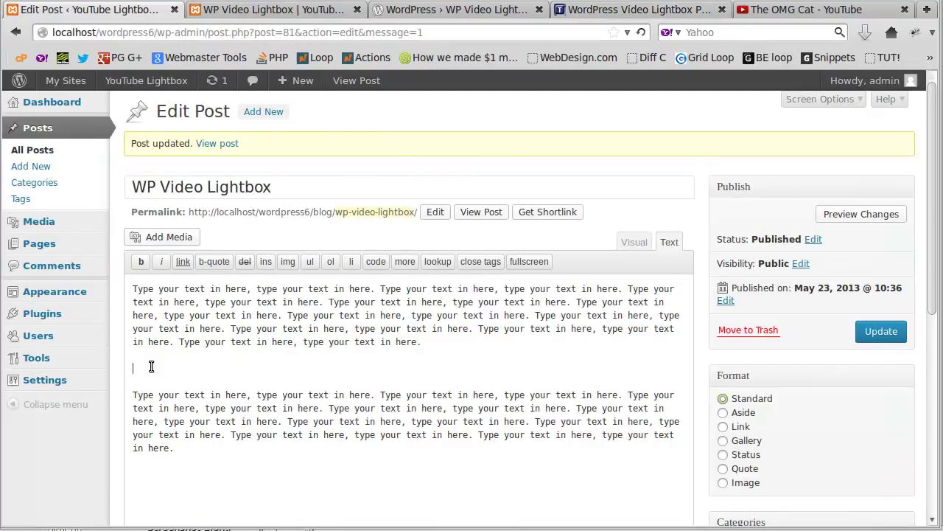
left_click(634, 242)
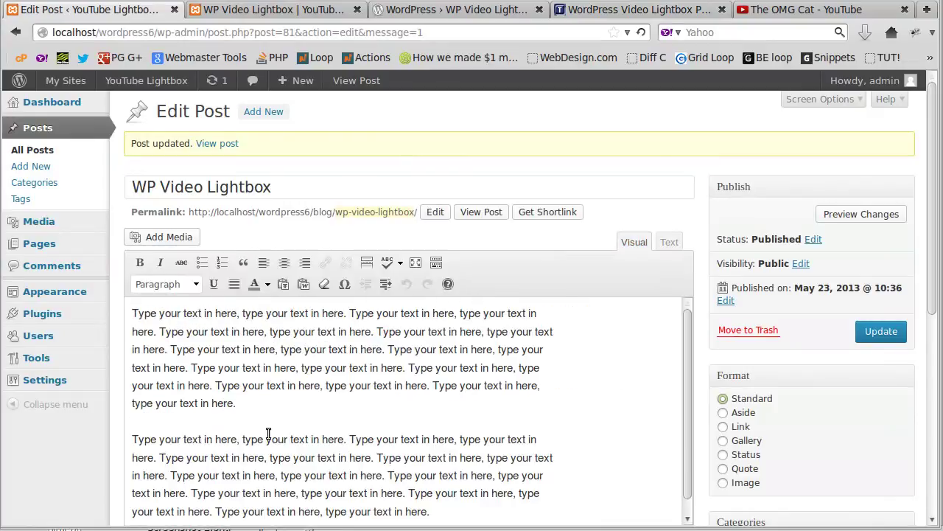
key("Return")
key("ctrl+v")
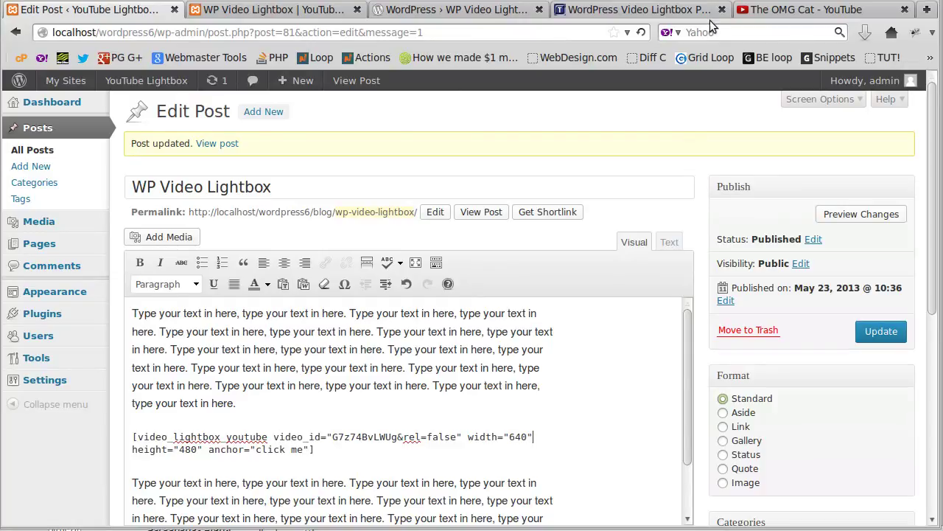
left_click(775, 11)
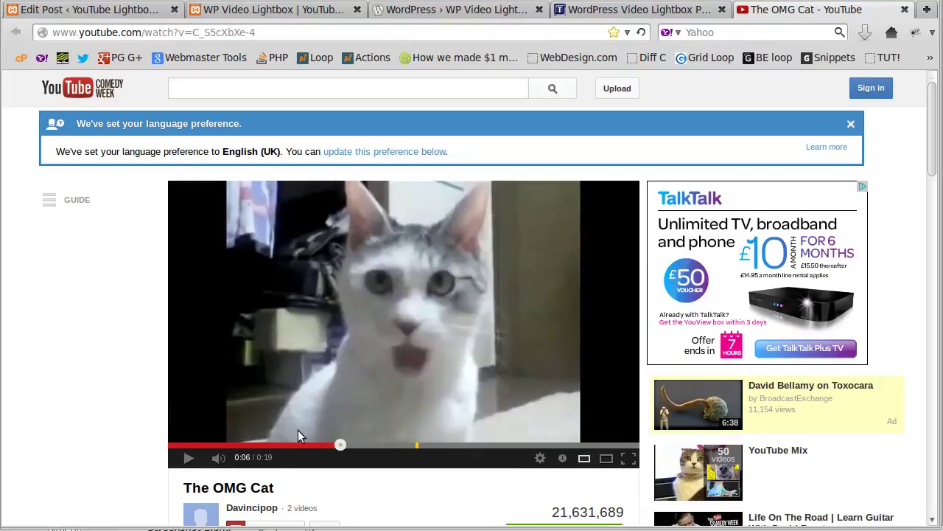
Step: Show the OMG Cat video's Share > Embed code with the video size set to 640 × 480
scroll(101, 347, "down", 5)
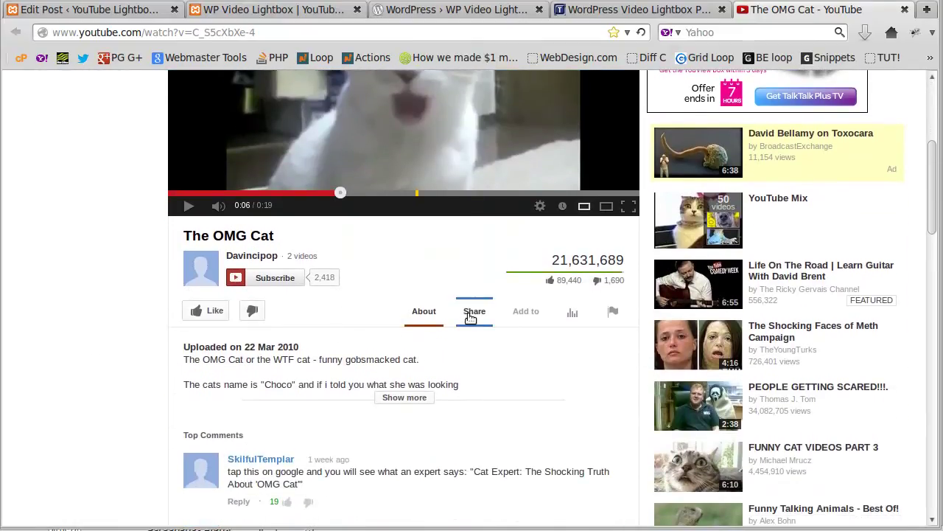
left_click(470, 316)
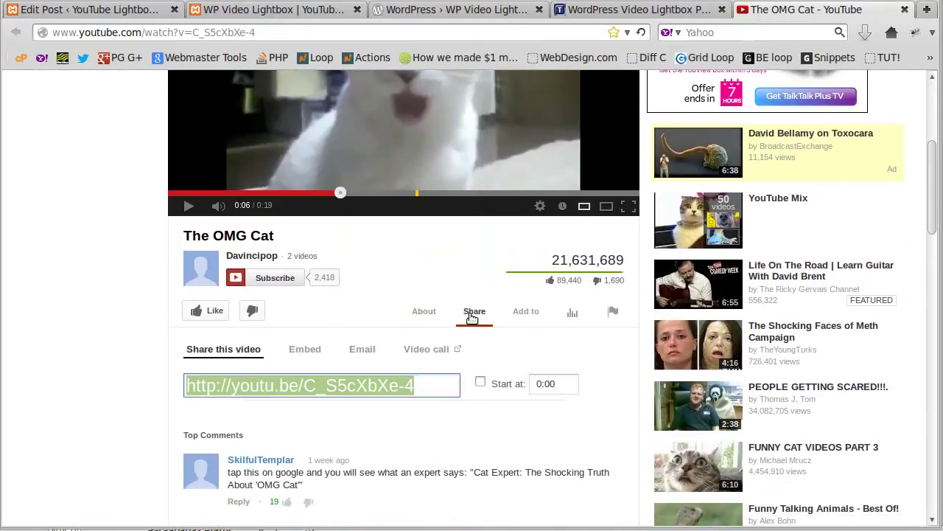
left_click(300, 350)
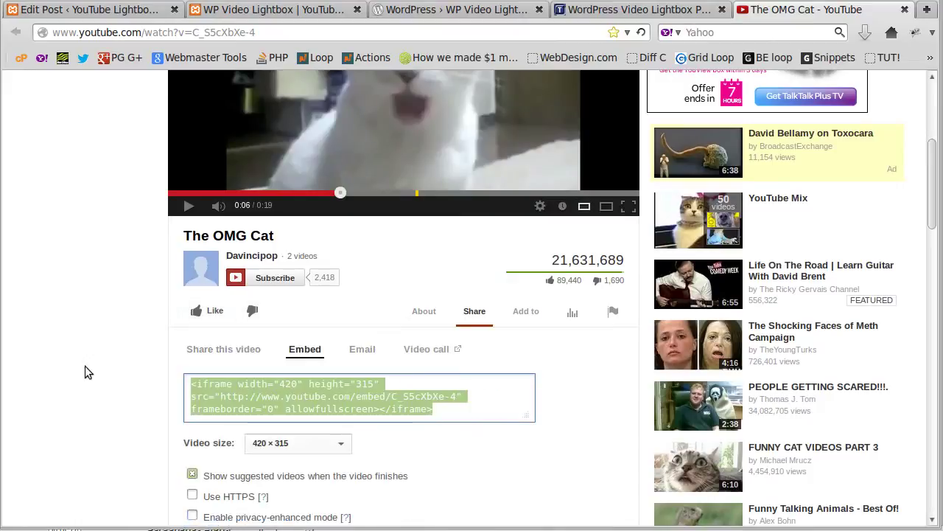
left_click(269, 443)
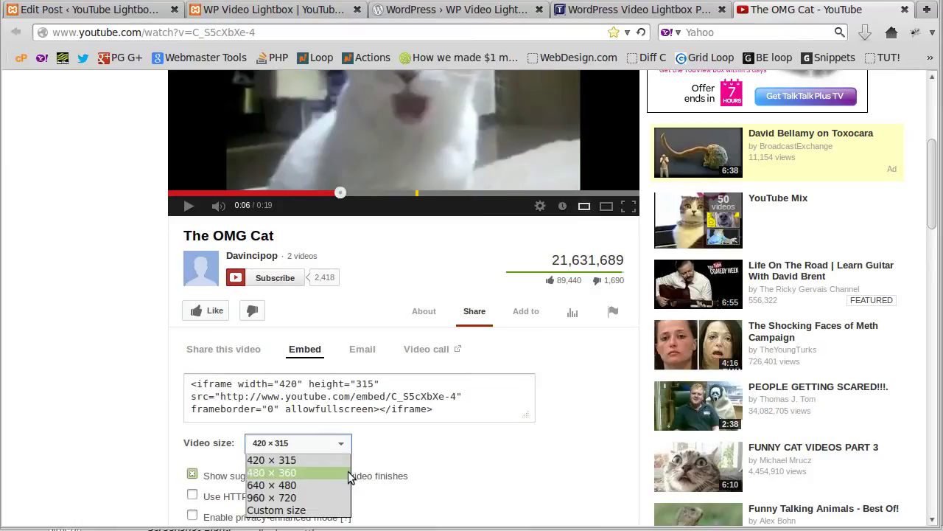
left_click(303, 485)
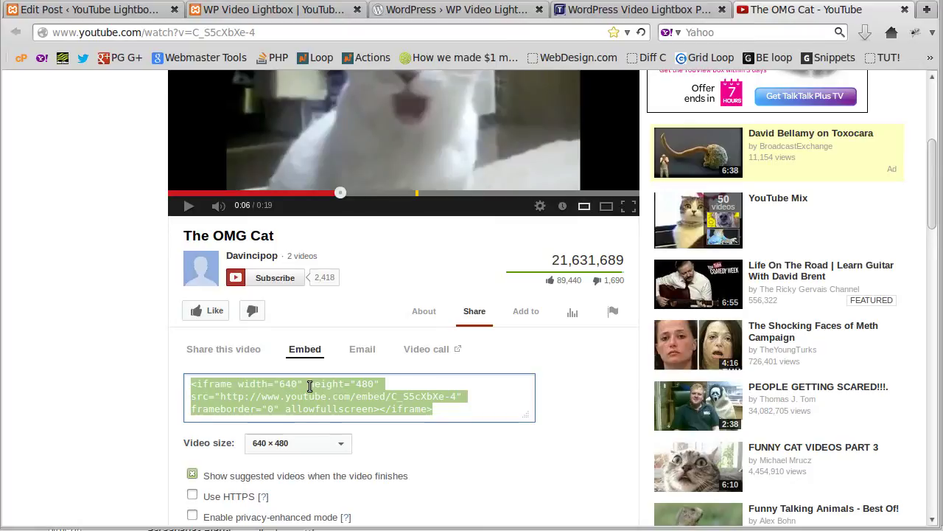
Step: Paste the 640 × 480 embed code into Pluma's blank document and copy its video ID C_S5cXbXe-4
key("alt+Tab")
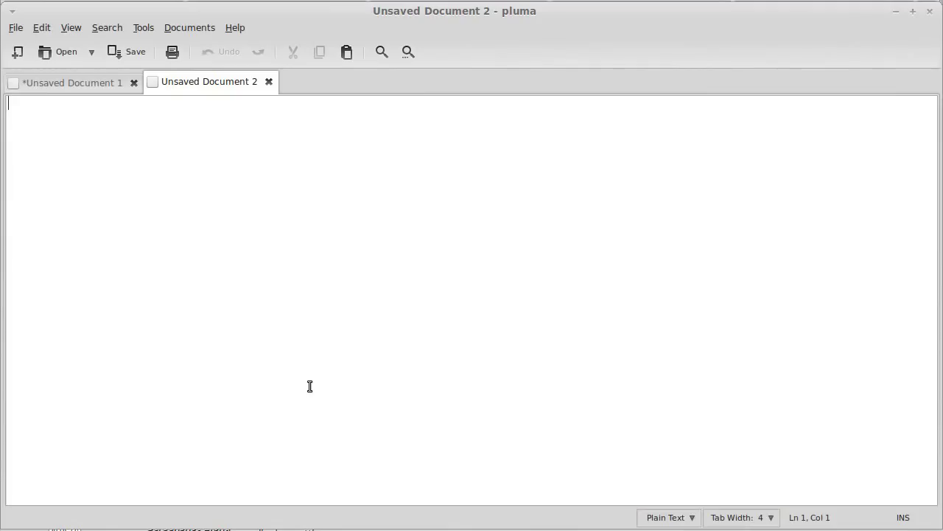
key("ctrl+v")
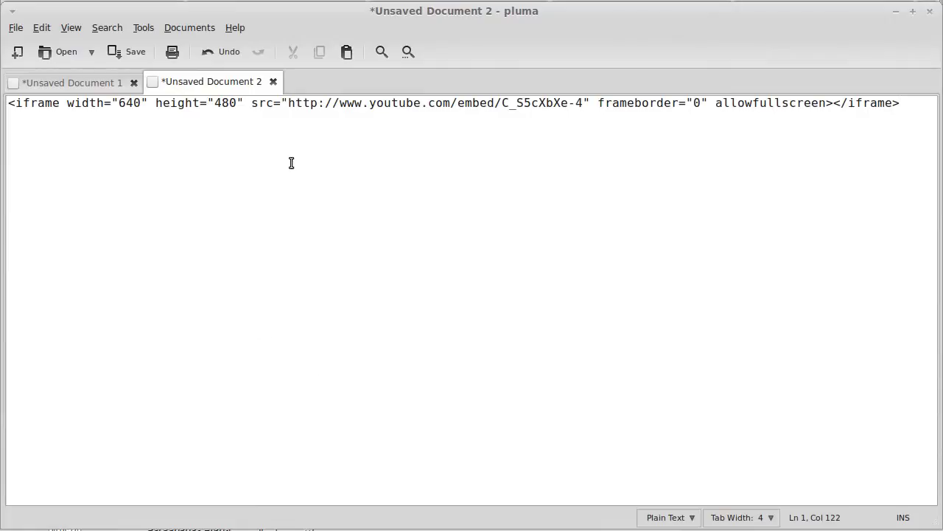
left_click_drag(252, 103, 272, 103)
left_click(289, 104)
left_click_drag(286, 103, 281, 103)
left_click_drag(582, 103, 591, 103)
left_click(560, 105)
left_click_drag(503, 102, 590, 114)
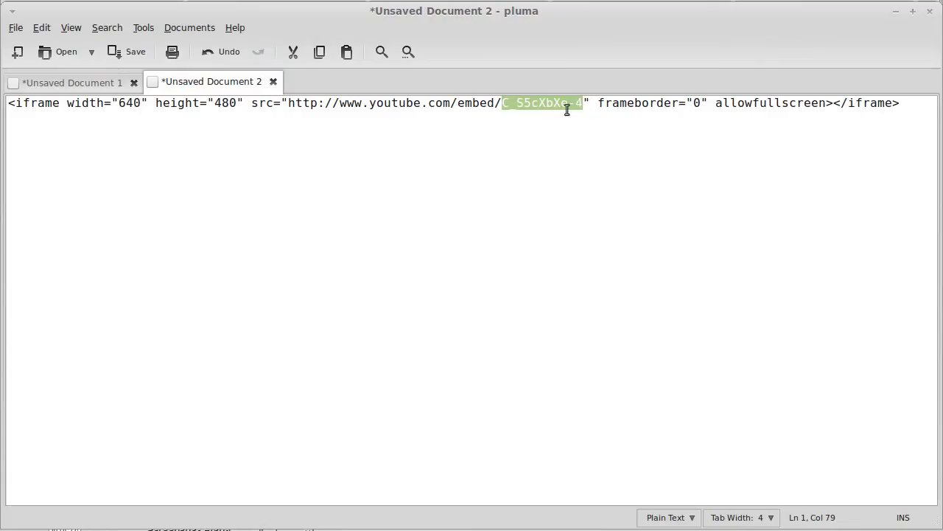
right_click(557, 103)
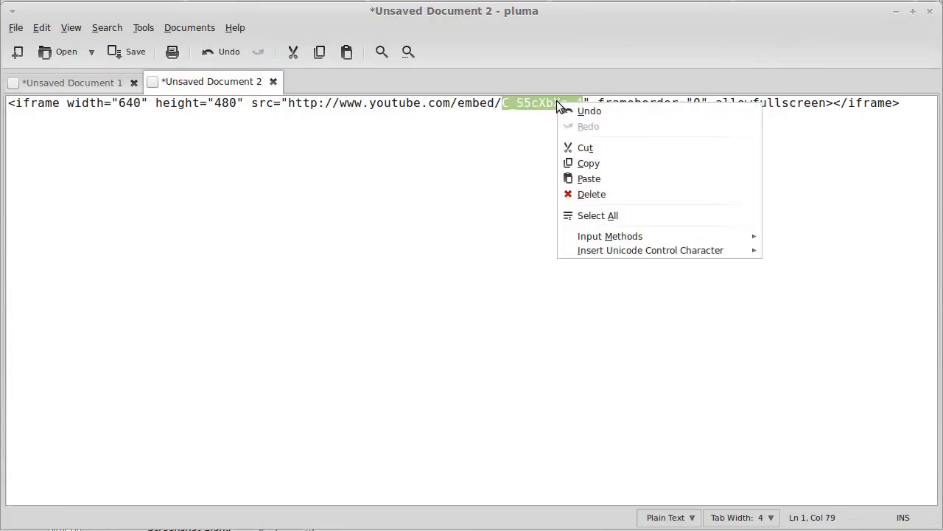
left_click(574, 164)
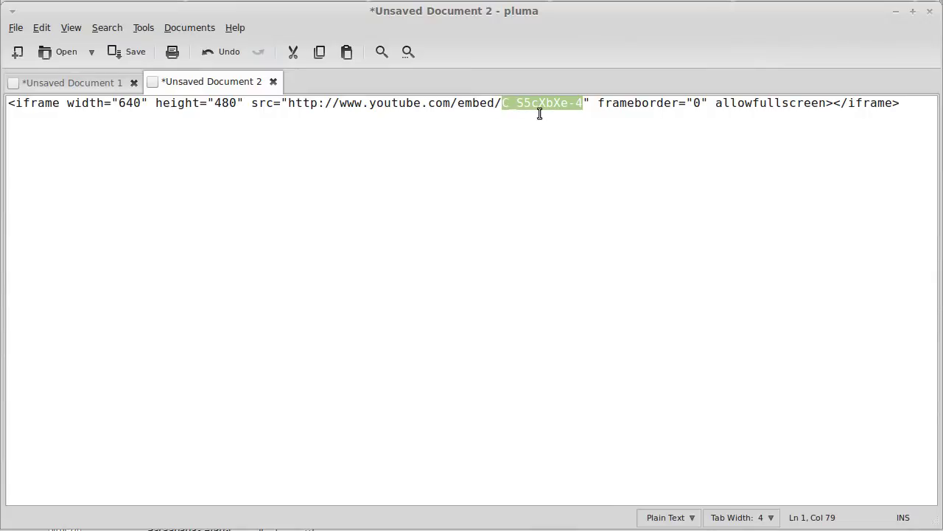
Step: Replace the shortcode's old video ID G7z74BvLWUg with C_S5cXbXe-4
key("alt+Tab")
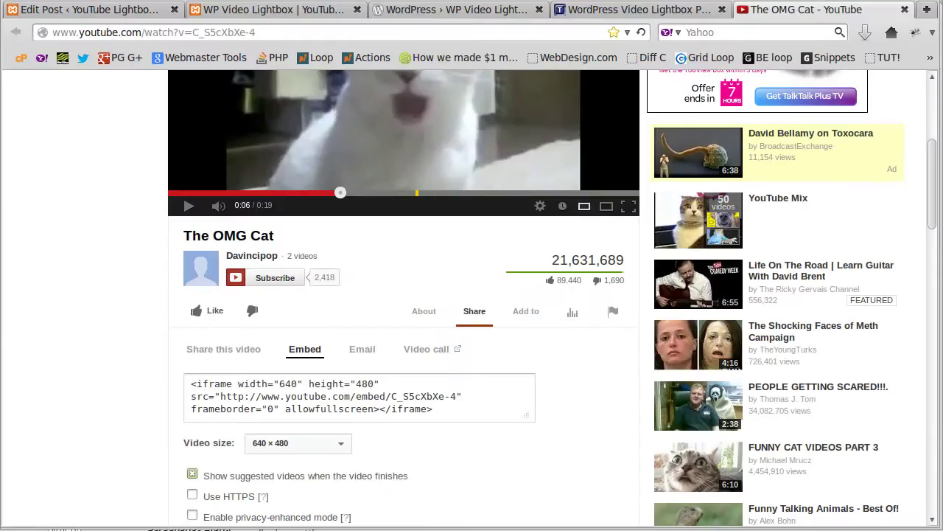
key("ctrl+a")
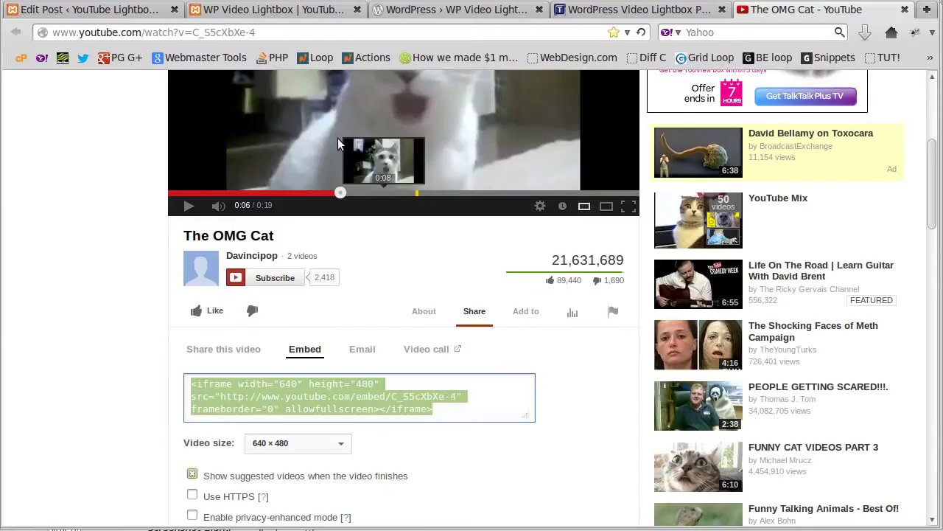
left_click(140, 15)
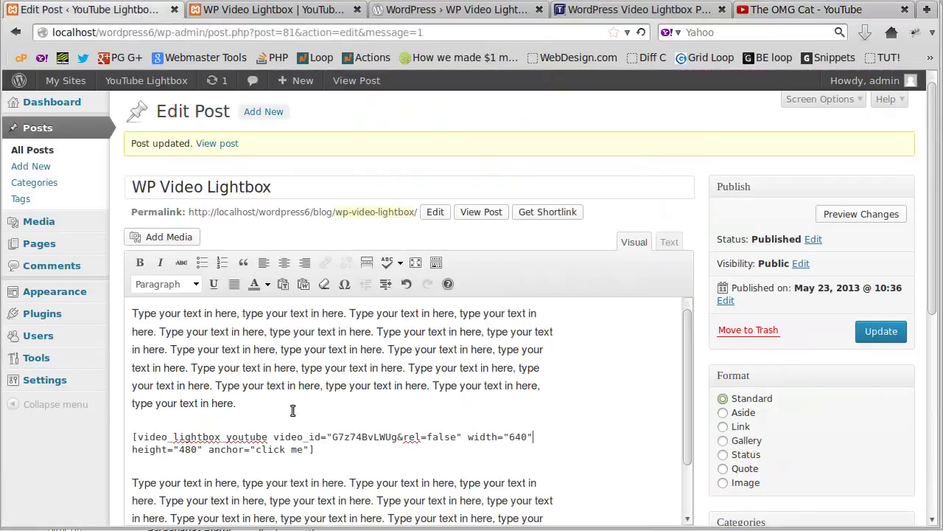
scroll(328, 407, "down", 1)
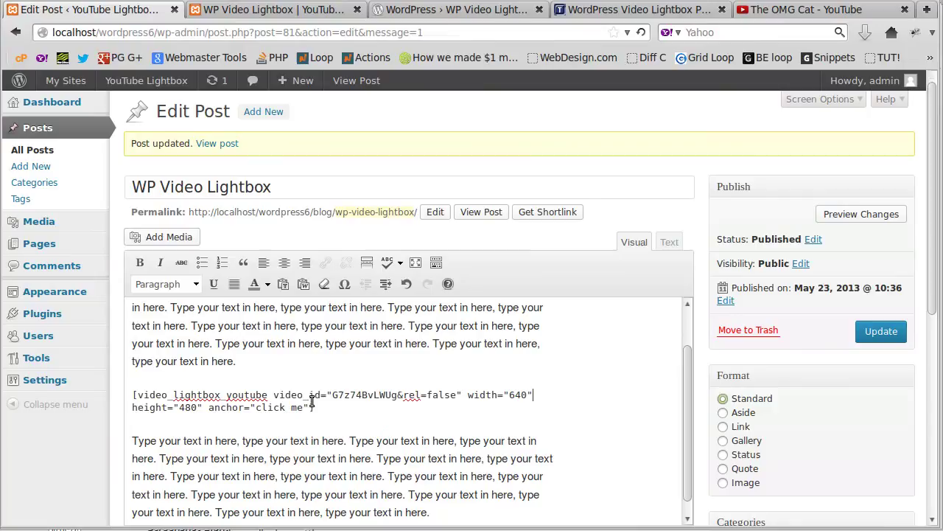
left_click_drag(332, 394, 396, 395)
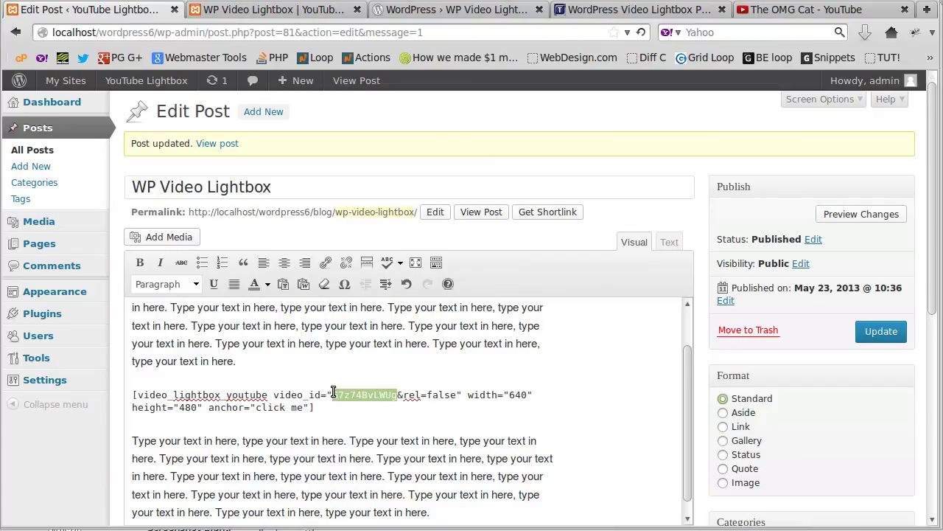
left_click(396, 395)
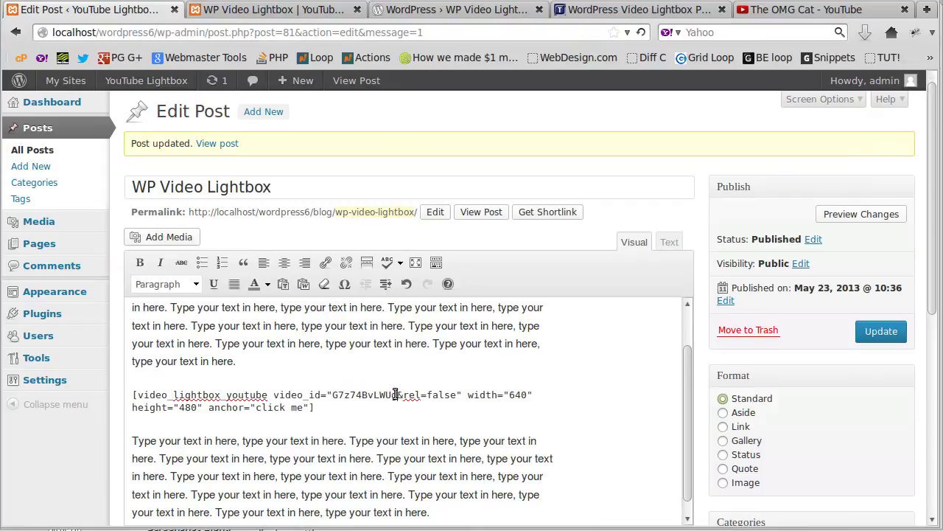
left_click_drag(396, 395, 332, 395)
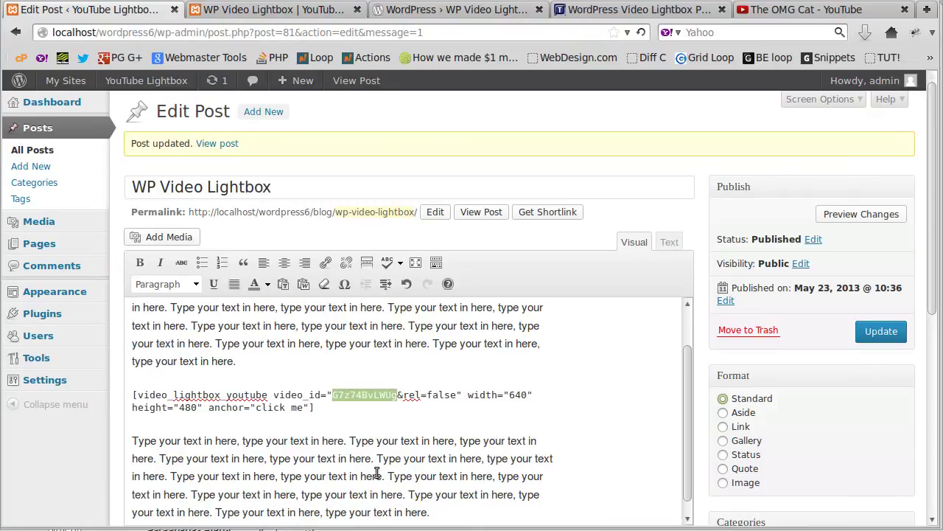
key("ctrl+v")
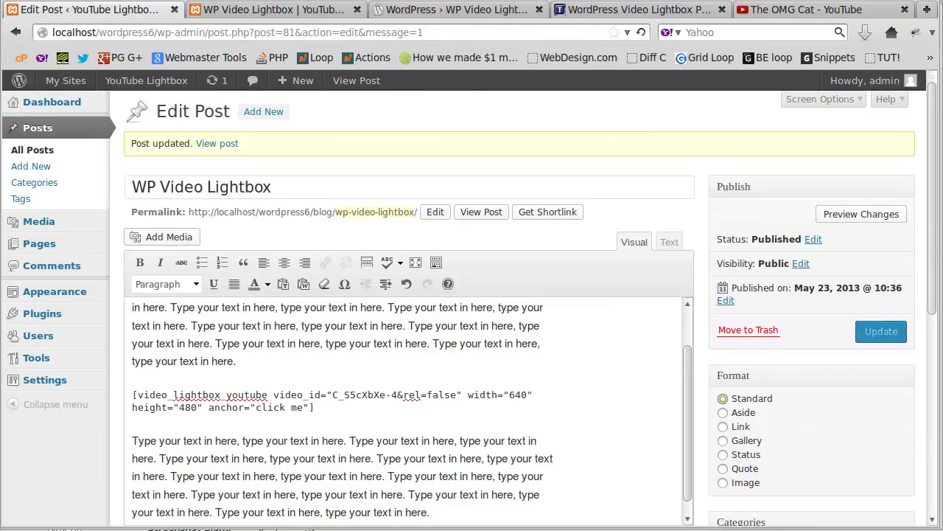
Step: Check the 640 × 480 size values, then update the post and view it
key("alt+Tab")
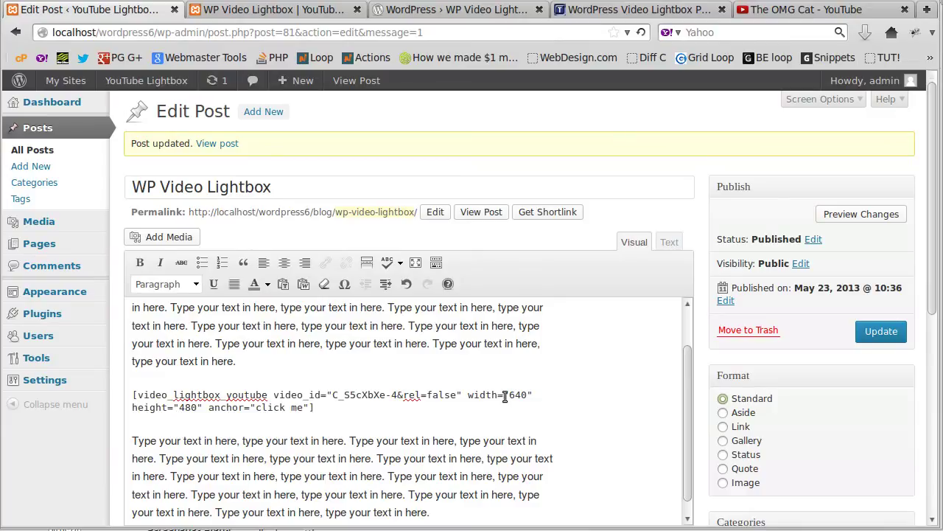
left_click_drag(511, 395, 529, 395)
left_click_drag(178, 407, 199, 409)
left_click(196, 420)
left_click(877, 334)
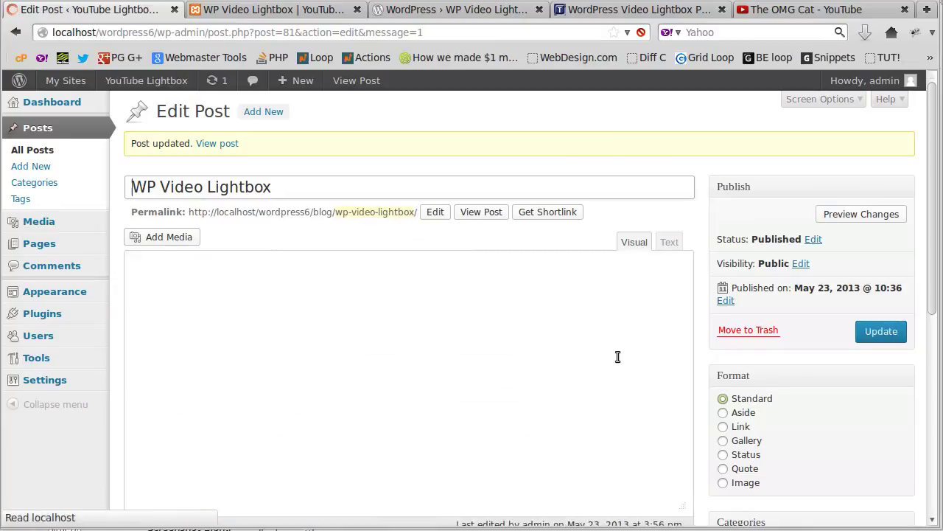
left_click(483, 212)
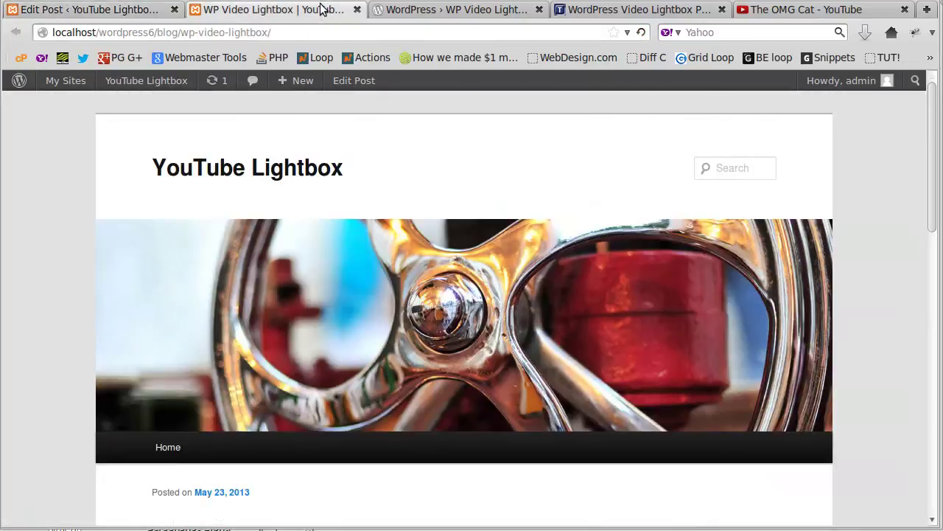
left_click(640, 34)
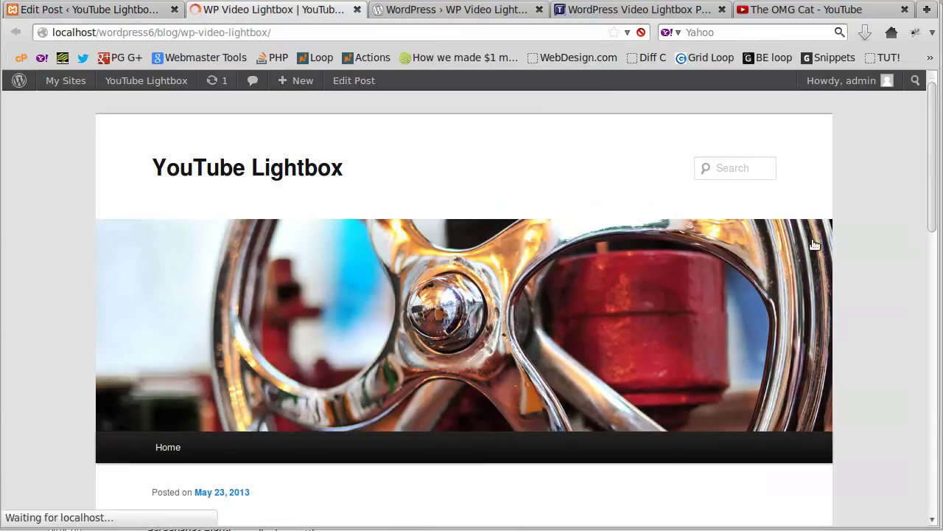
scroll(827, 338, "down", 5)
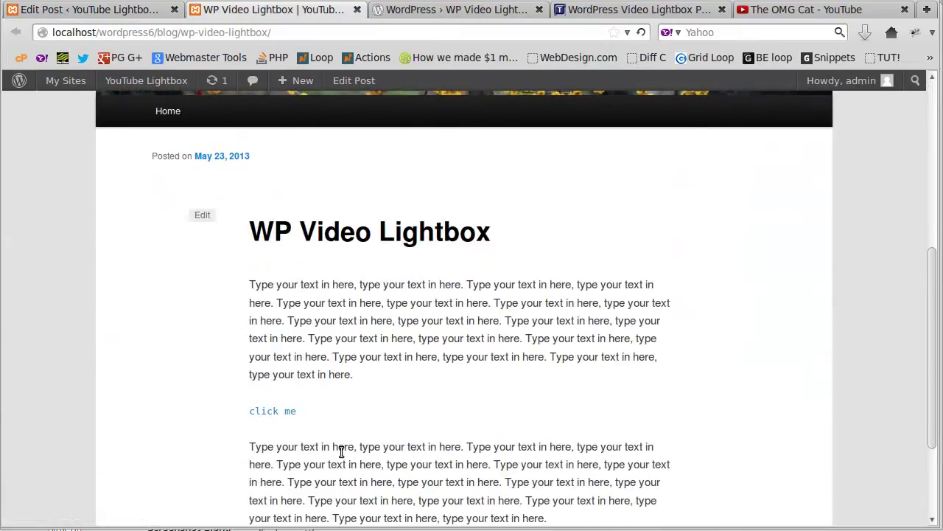
left_click(273, 412)
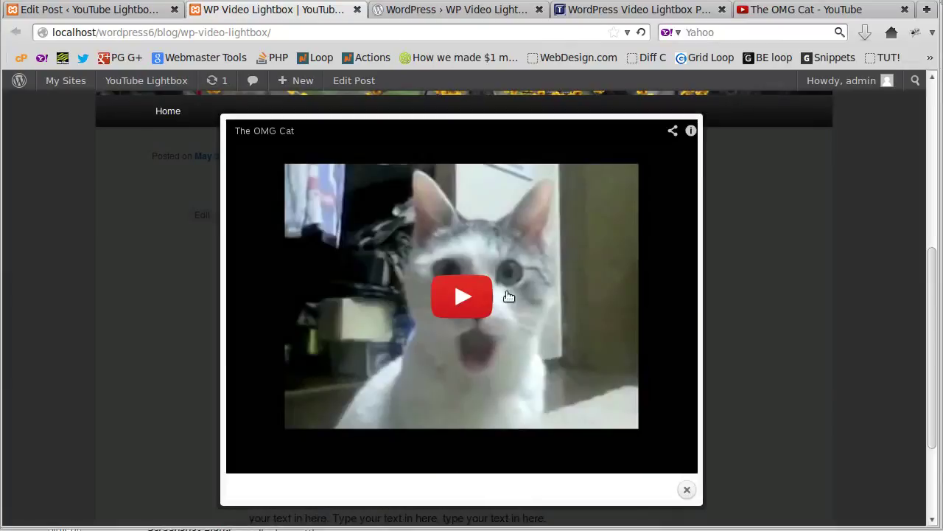
left_click(461, 299)
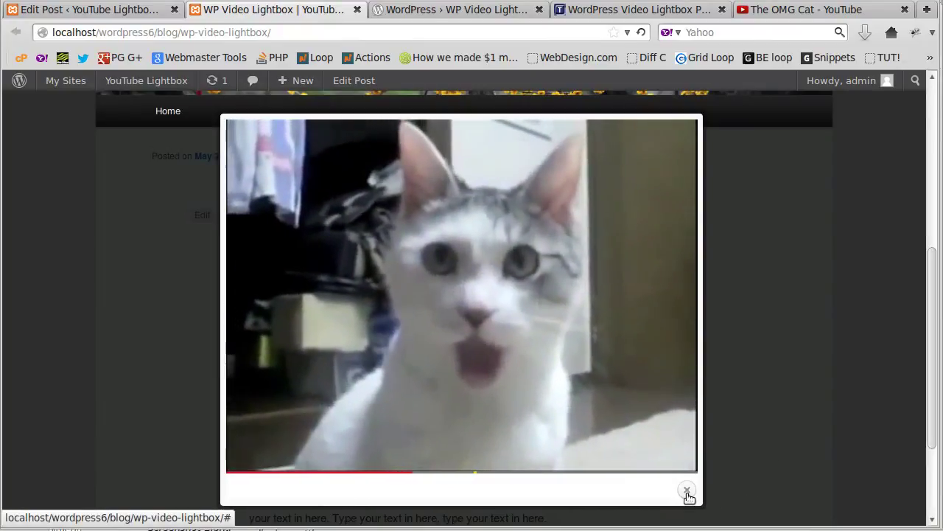
left_click(687, 492)
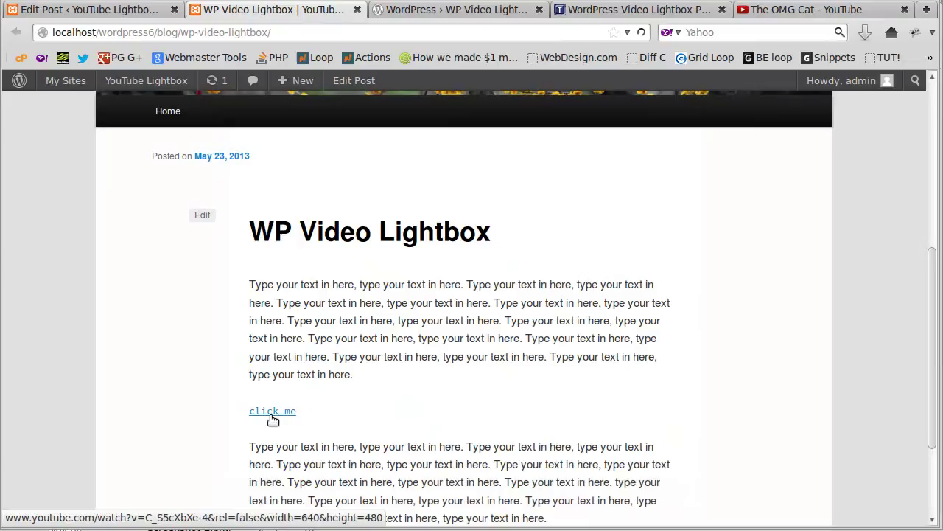
Step: Back in the post editor, check the shortcode's 'click me' anchor text
left_click(151, 12)
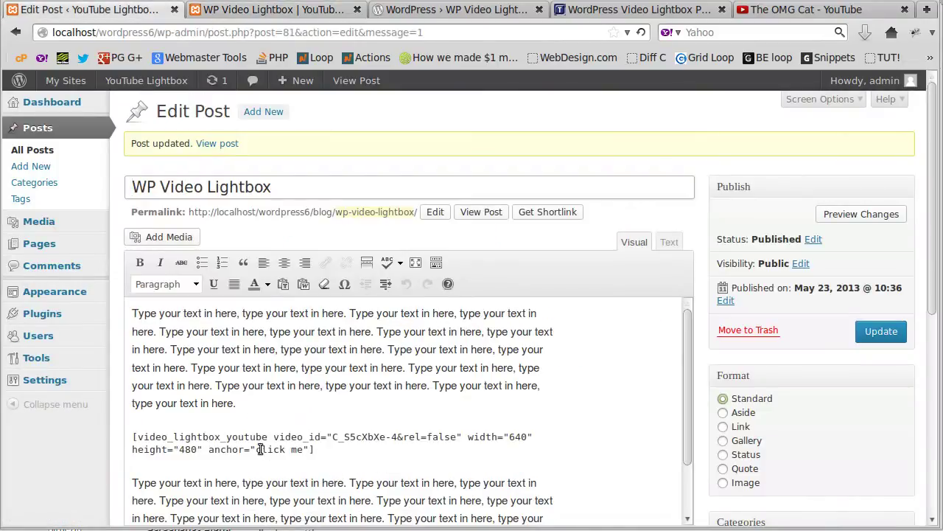
left_click_drag(257, 449, 296, 449)
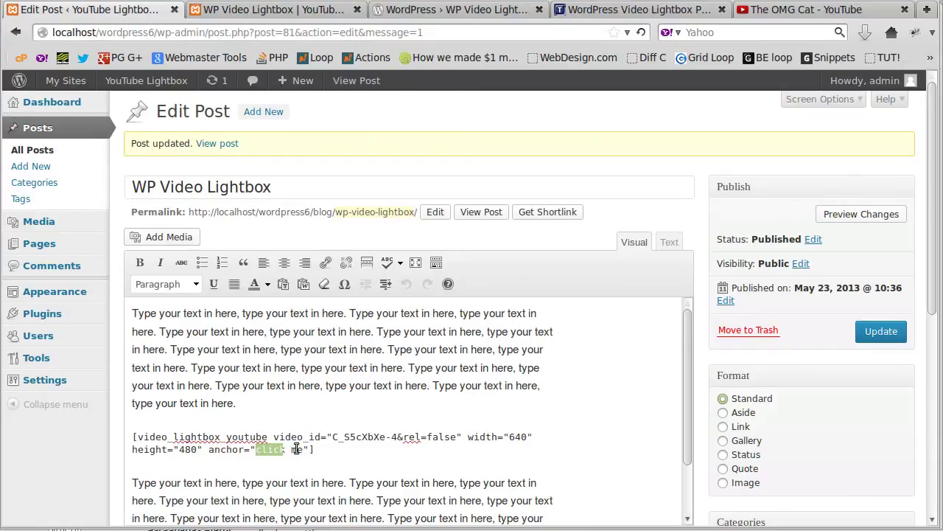
left_click(337, 449)
left_click(274, 18)
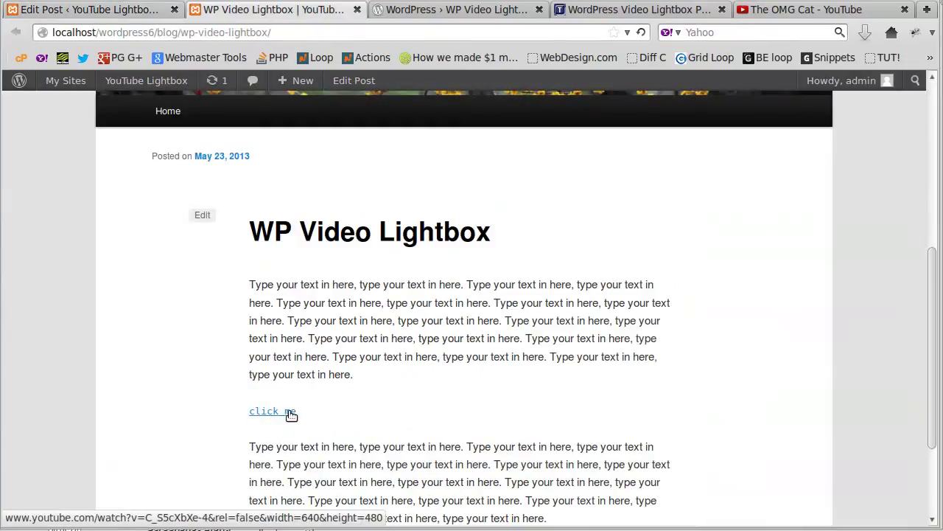
left_click(157, 17)
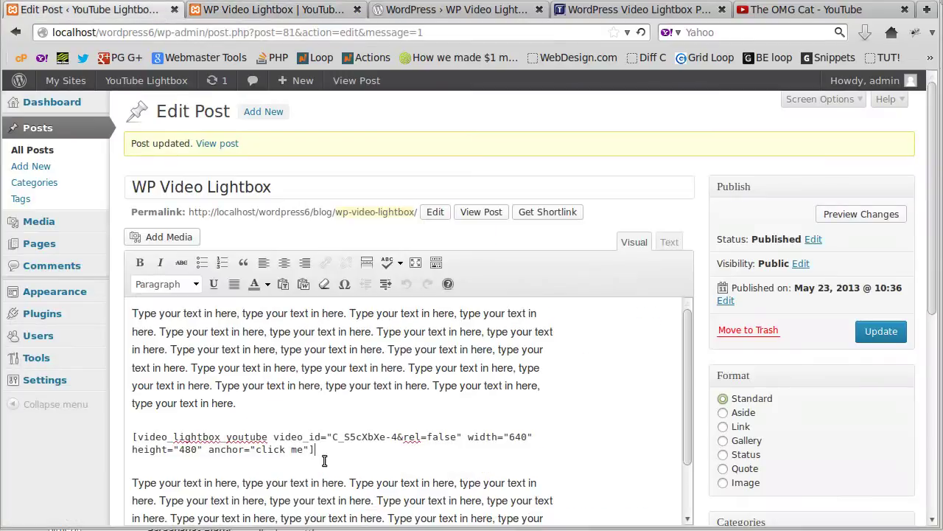
Step: Insert the cat-video image from Add Media into a new paragraph, with Link To set to None
left_click(244, 408)
key("Return")
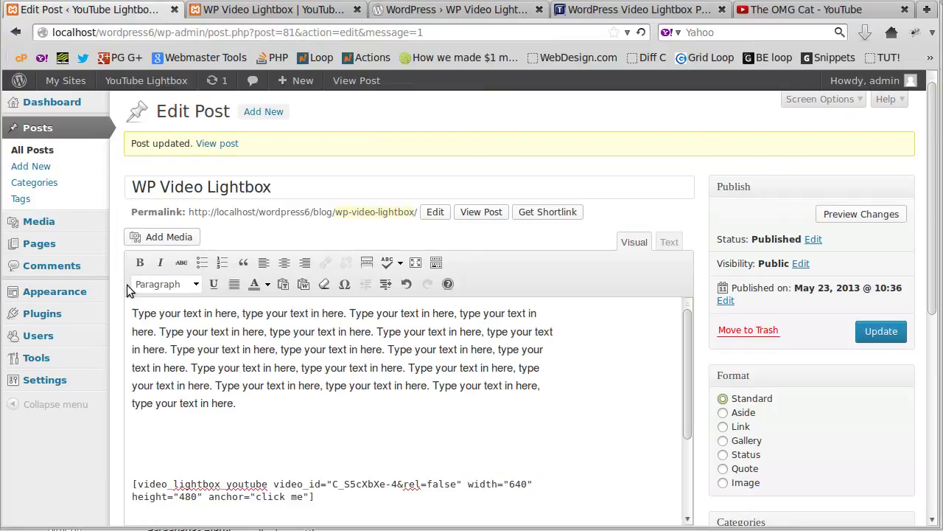
left_click(139, 237)
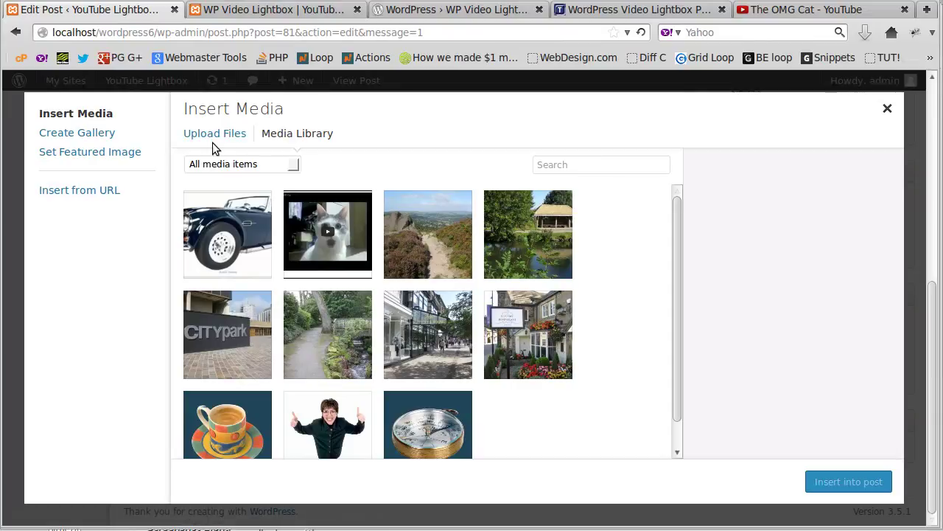
left_click(330, 238)
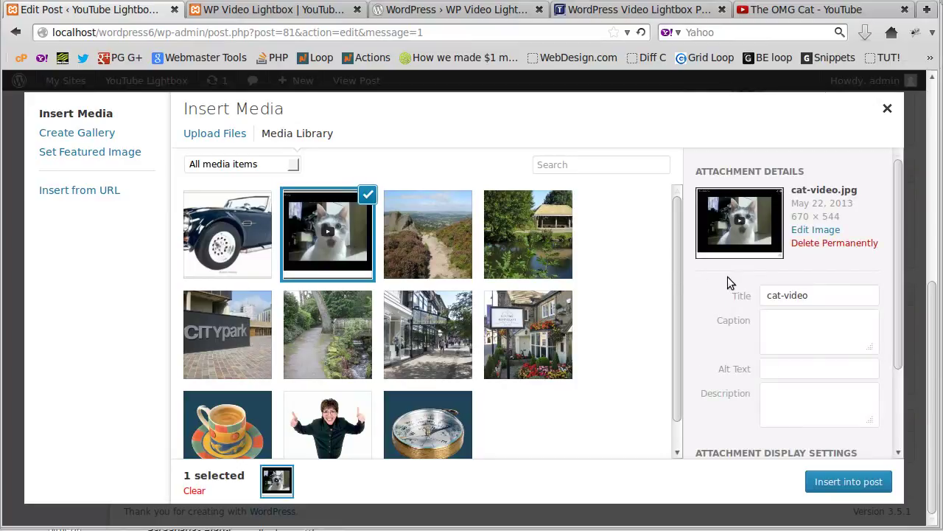
scroll(742, 322, "down", 3)
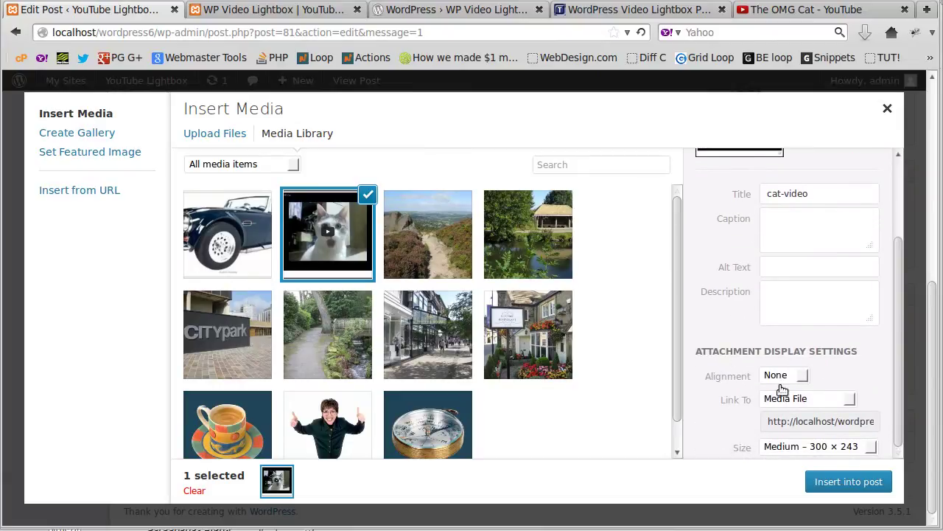
left_click(829, 400)
left_click(773, 447)
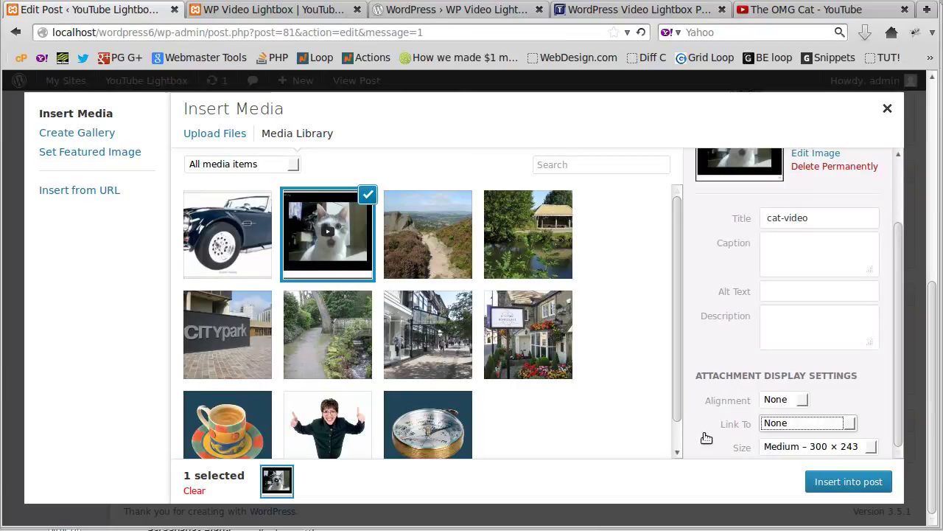
left_click(854, 482)
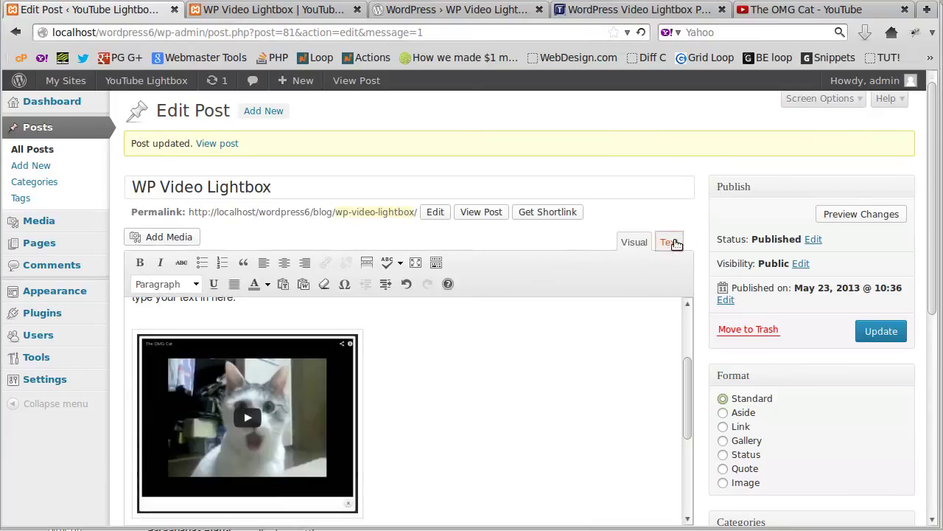
Step: In the Text view, copy the cat image's file URL from the img tag's src attribute
left_click(671, 243)
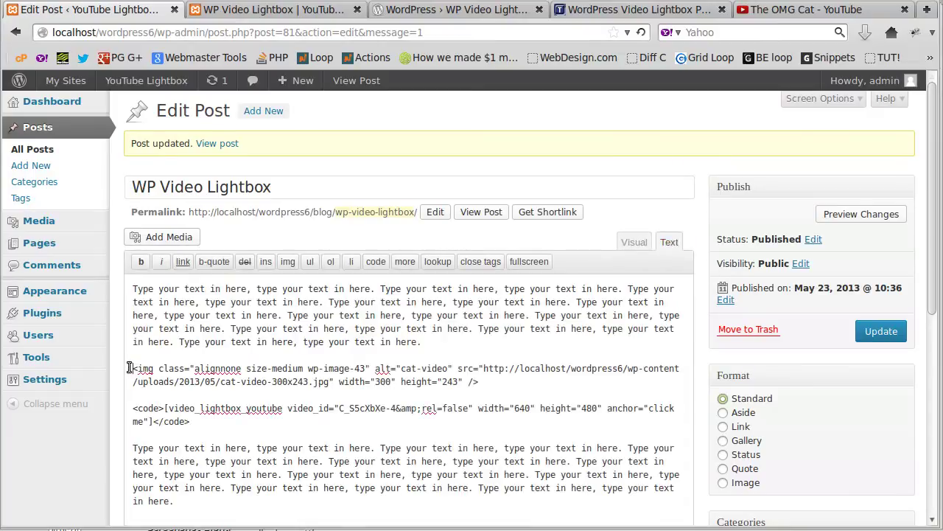
left_click_drag(131, 368, 504, 385)
left_click(496, 387)
left_click_drag(458, 368, 477, 373)
left_click(483, 366)
left_click_drag(484, 368, 329, 381)
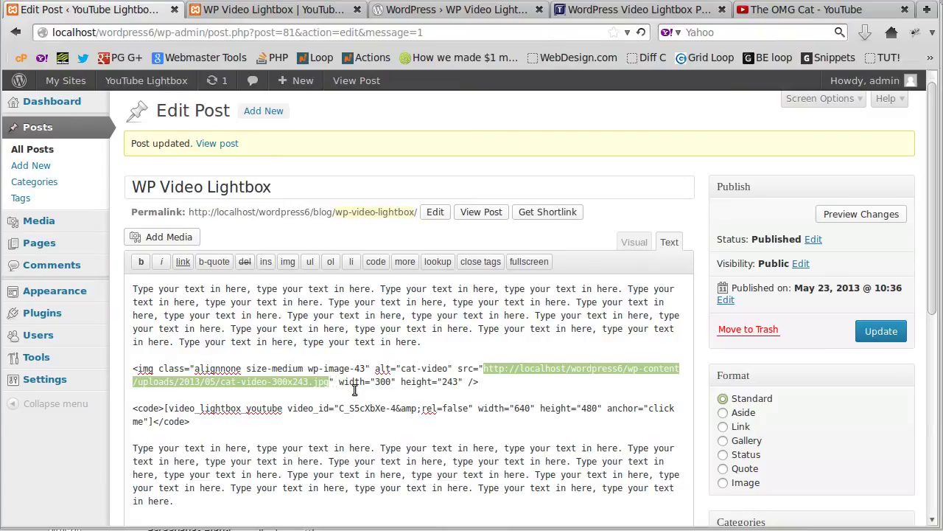
right_click(519, 367)
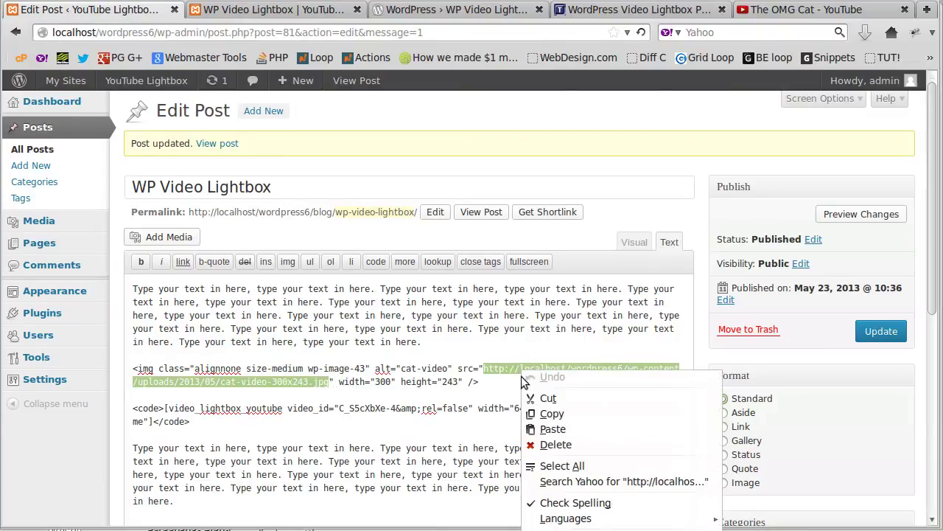
left_click(535, 417)
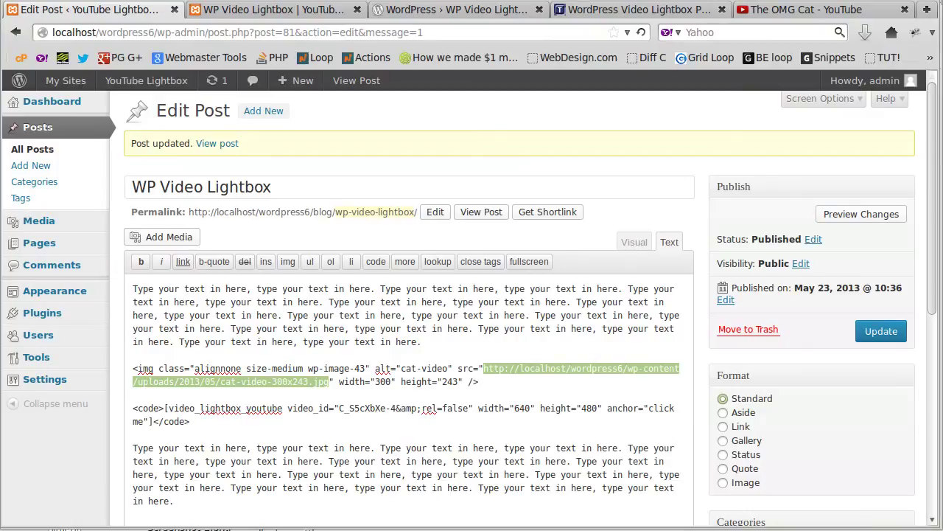
key("alt+Tab")
key("alt+Tab")
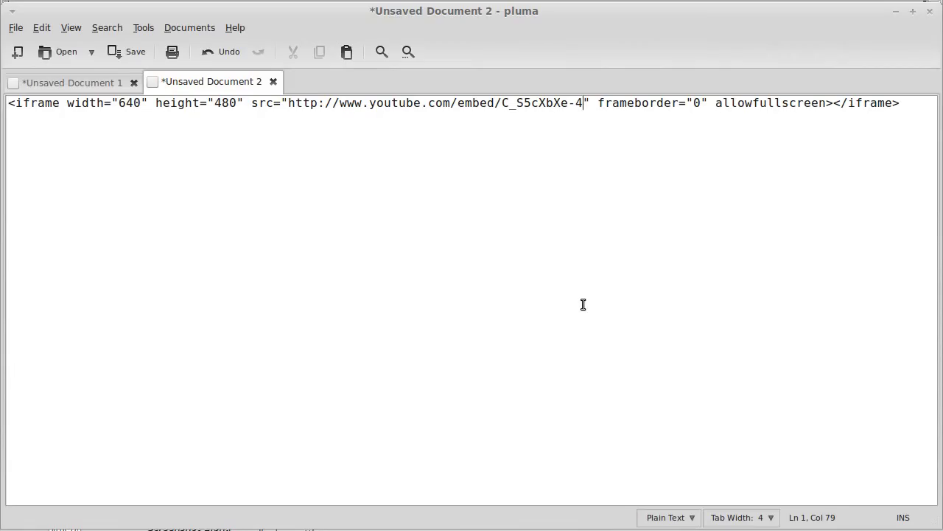
Step: Paste the cat image URL on a new line below the embed code, then copy the full cat-video-300x243.jpg URL
key("Return")
key("ctrl+v")
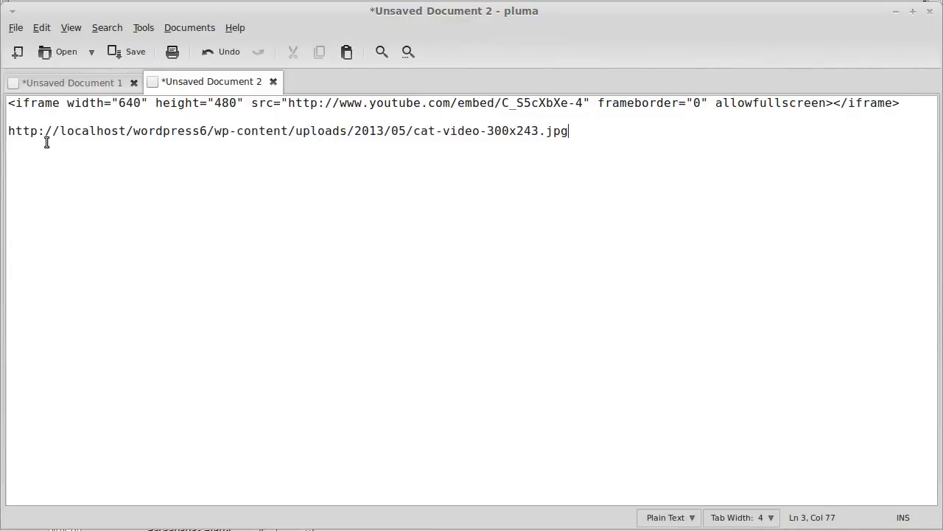
left_click_drag(60, 130, 126, 131)
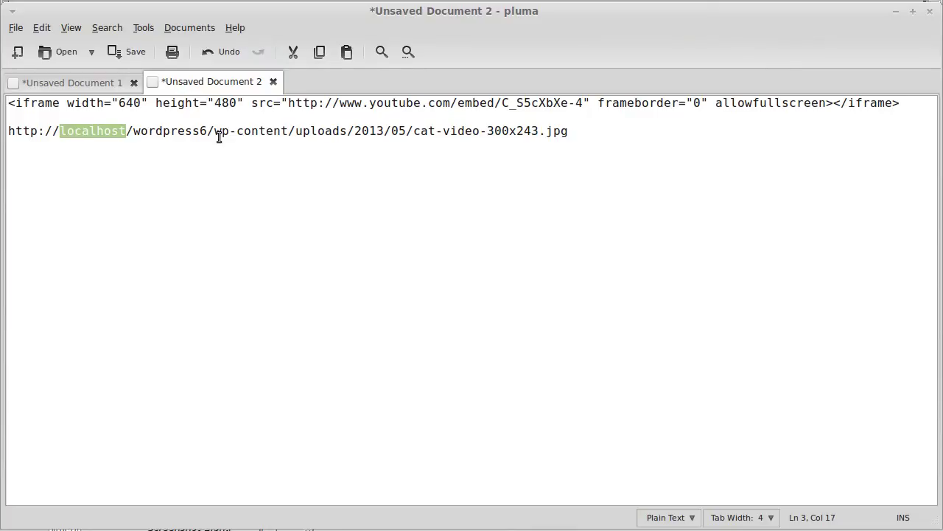
left_click_drag(215, 131, 362, 135)
left_click(473, 132)
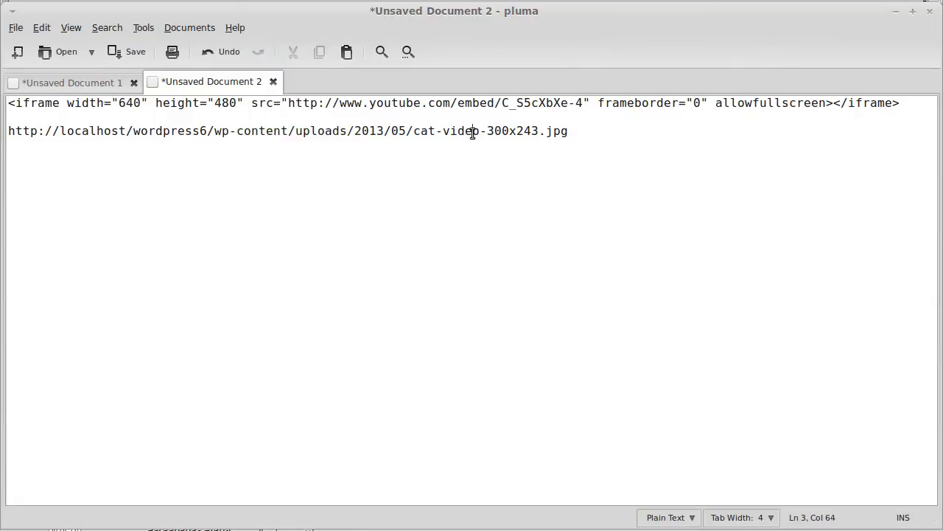
left_click_drag(489, 130, 543, 131)
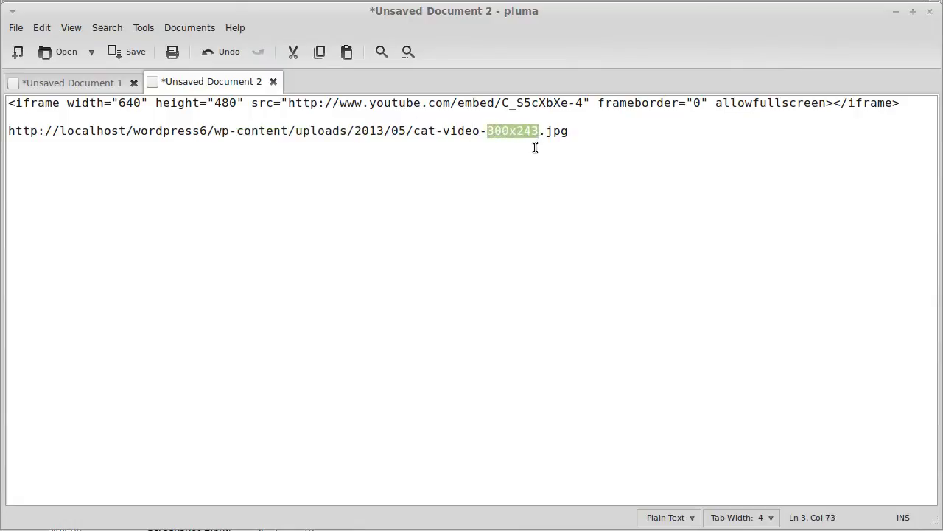
triple_click(341, 130)
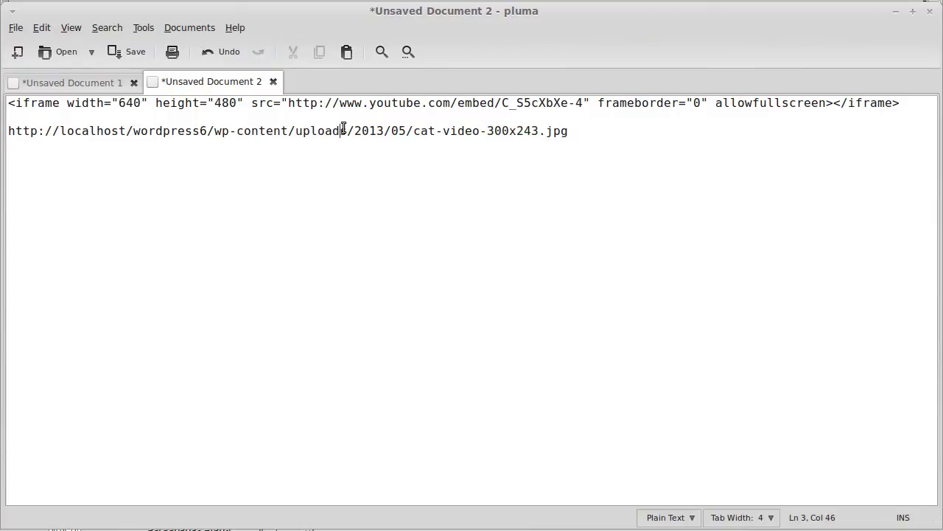
right_click(341, 130)
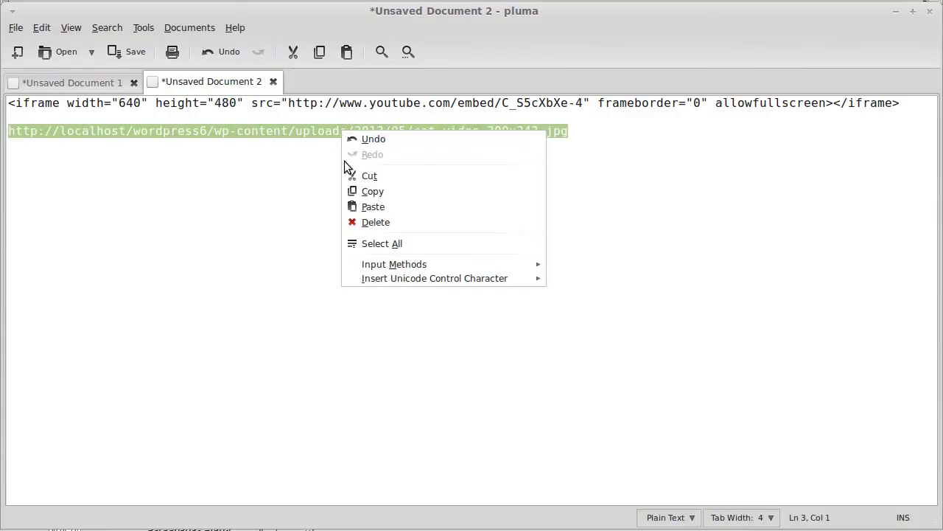
left_click(351, 190)
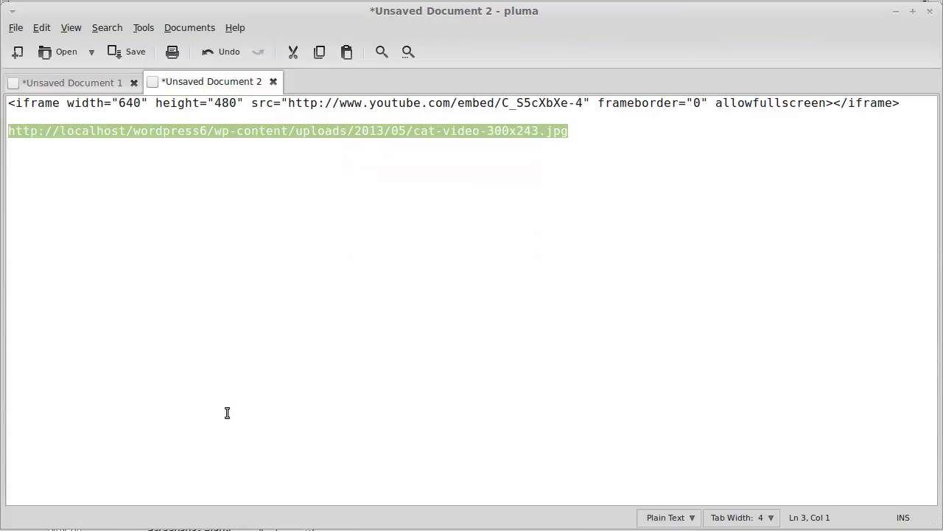
Step: Delete the img tag and its leftover empty line from the post content
key("alt+Tab")
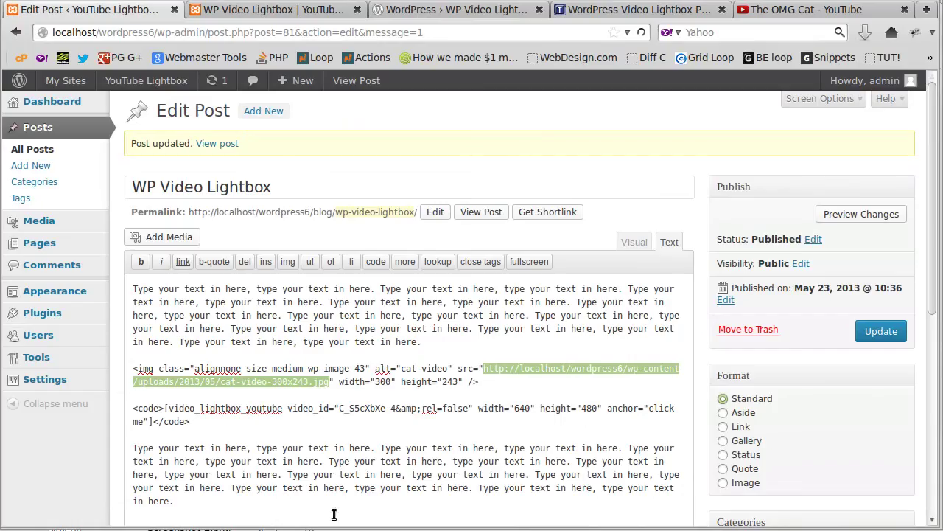
left_click(359, 407)
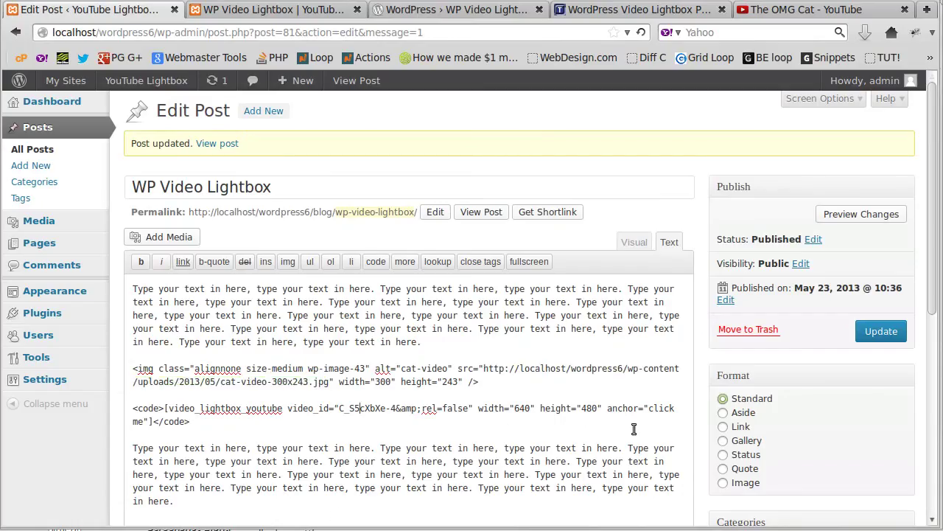
left_click_drag(489, 383, 121, 366)
key("BackSpace")
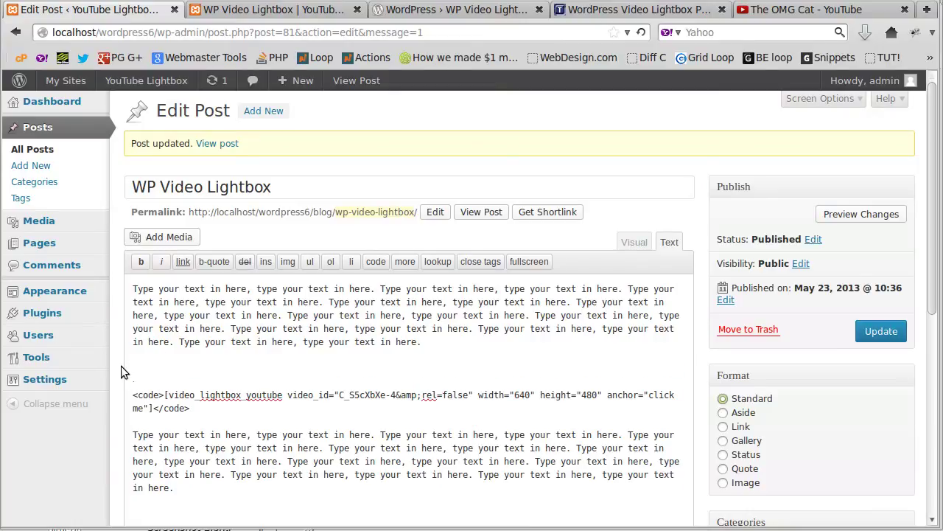
key("BackSpace")
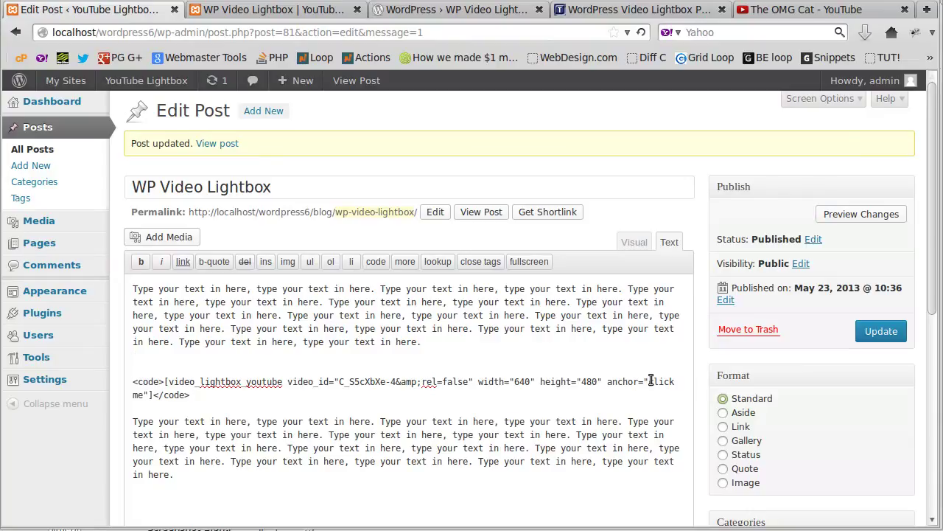
Step: Replace the 'click me' anchor with the cat-video-300x243.jpg thumbnail URL and update the post
left_click_drag(648, 381, 149, 398)
key("ctrl+v")
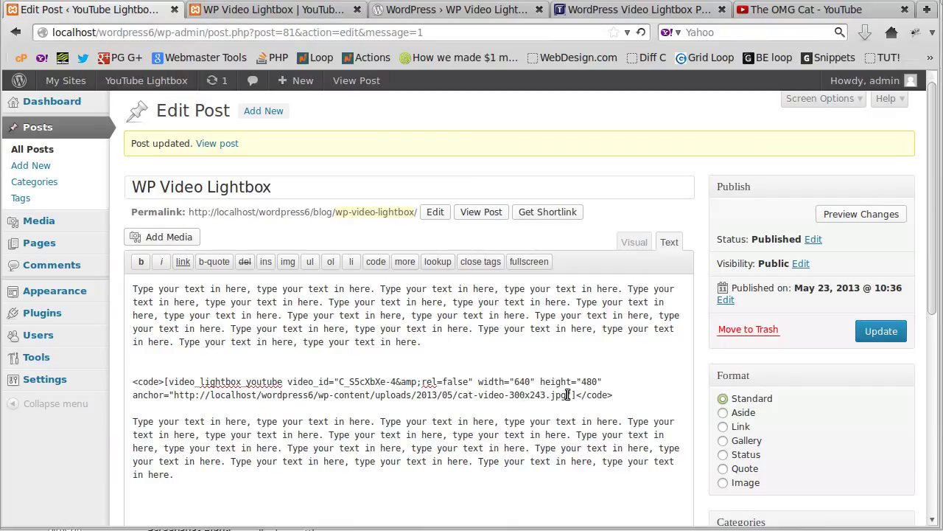
left_click(873, 335)
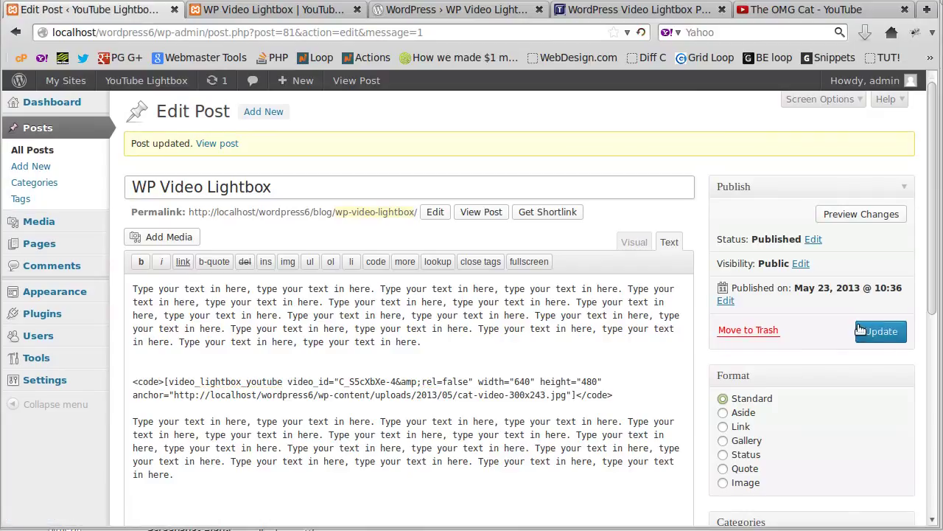
left_click(306, 10)
left_click(641, 32)
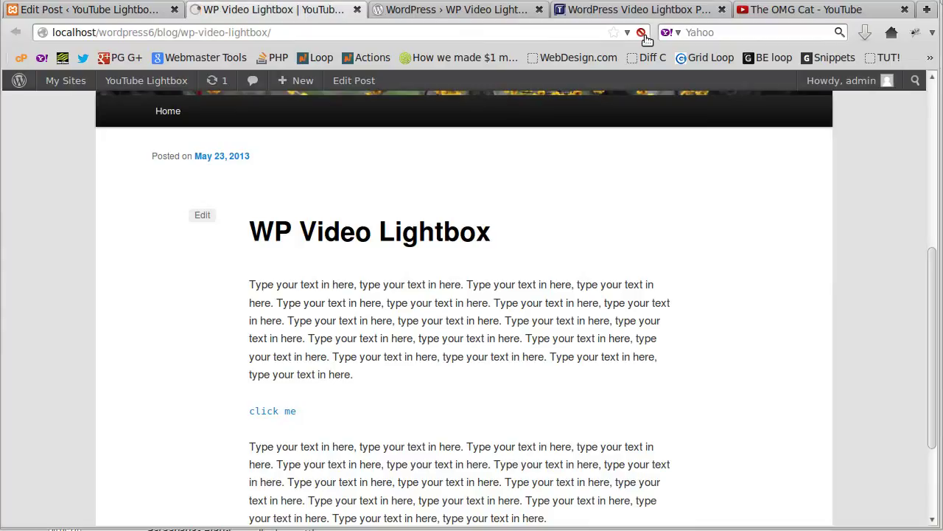
scroll(669, 364, "down", 3)
scroll(669, 364, "down", 2)
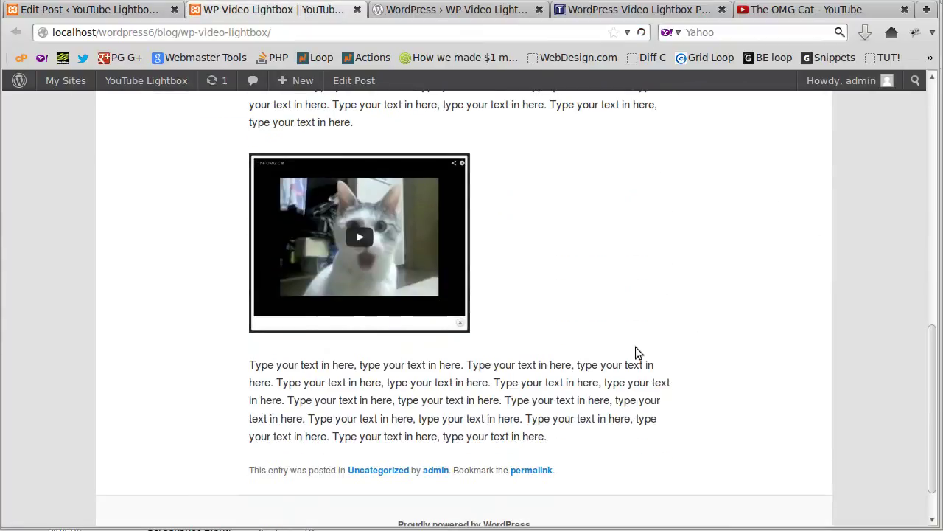
left_click(358, 239)
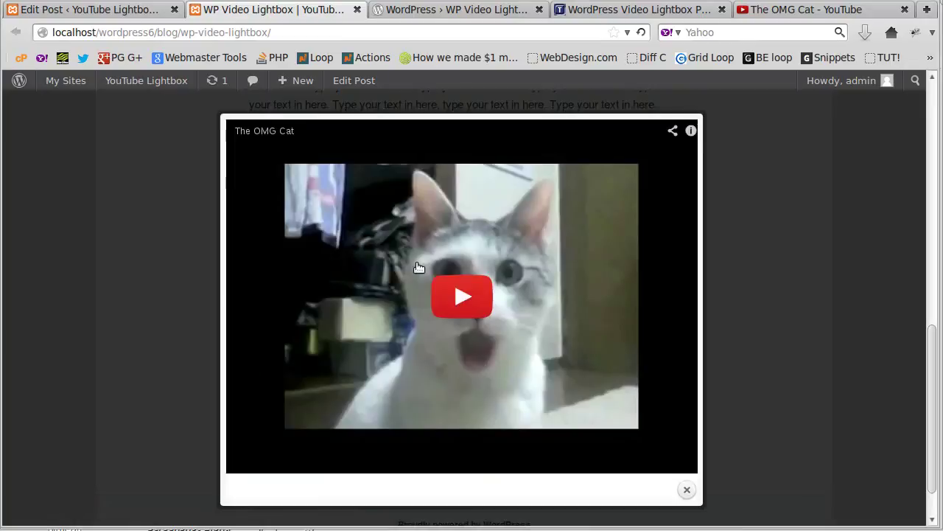
left_click(463, 298)
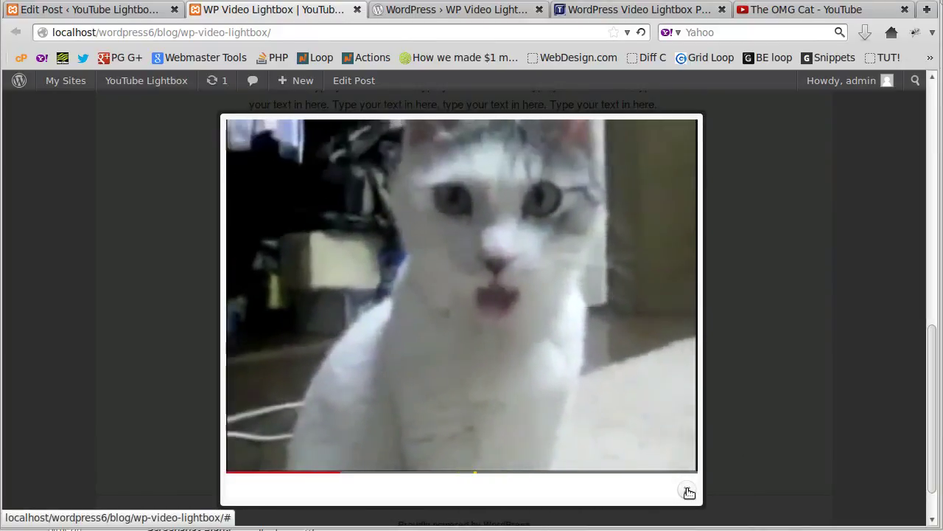
left_click(689, 492)
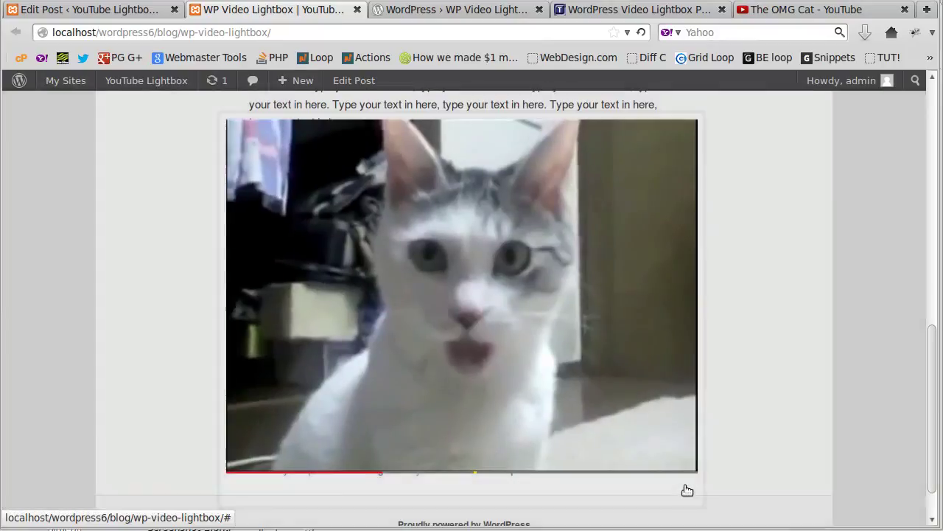
left_click(131, 10)
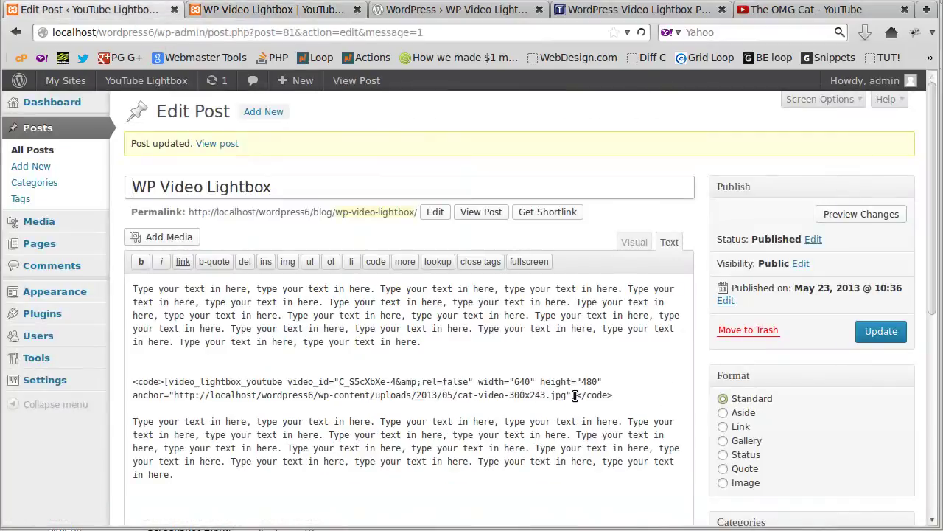
left_click_drag(576, 395, 612, 395)
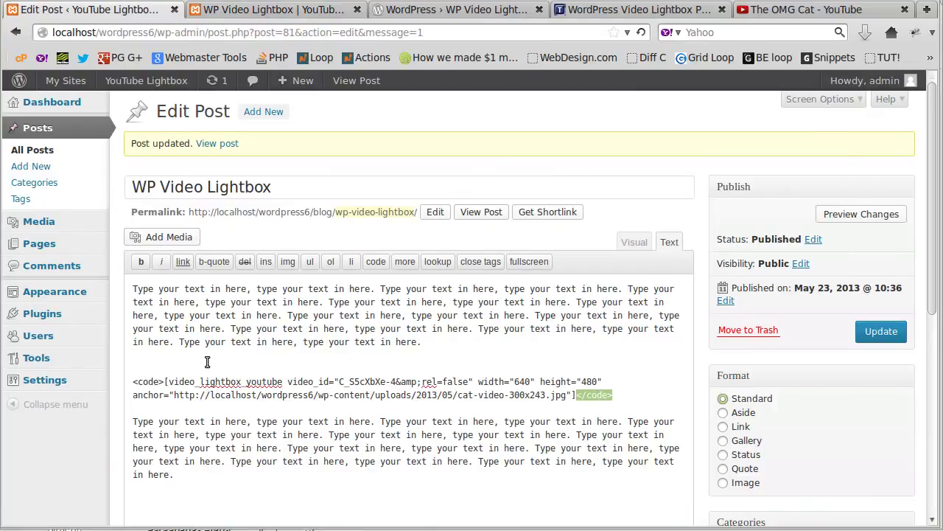
left_click_drag(166, 381, 131, 381)
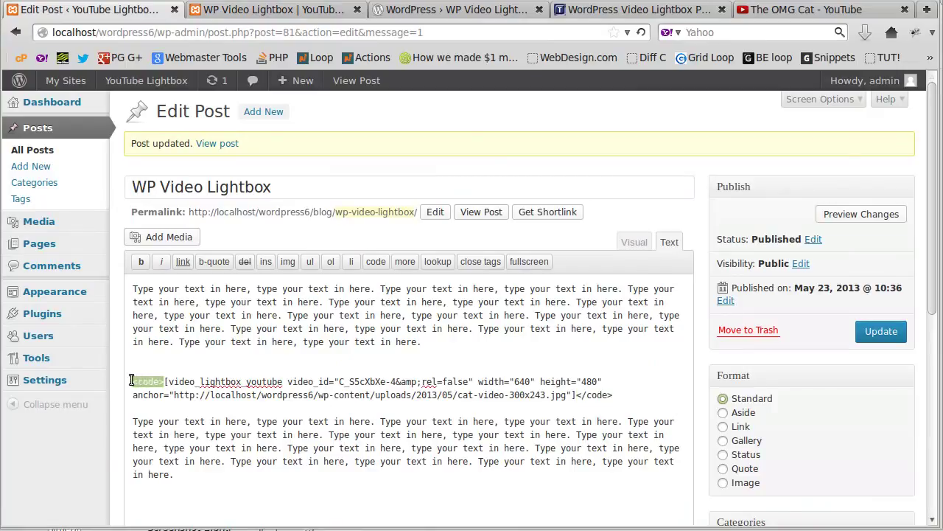
left_click(139, 411)
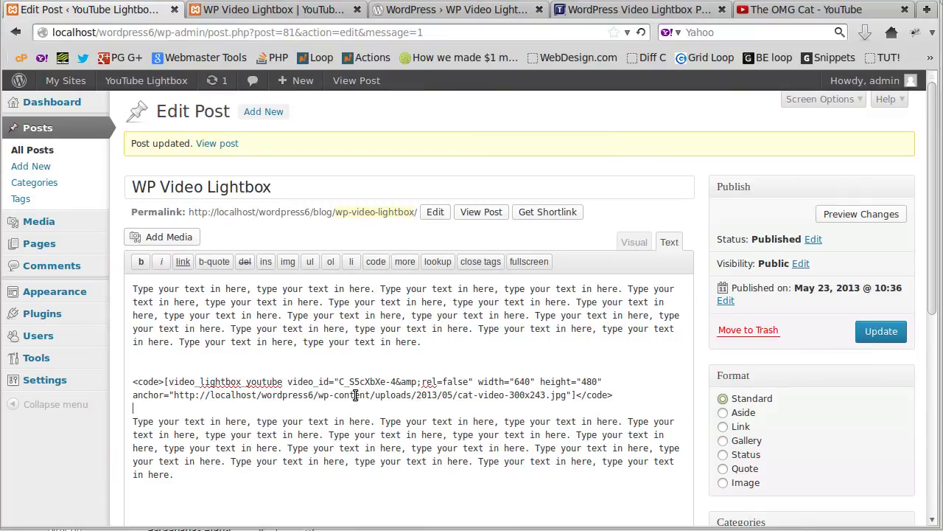
key("alt+Tab")
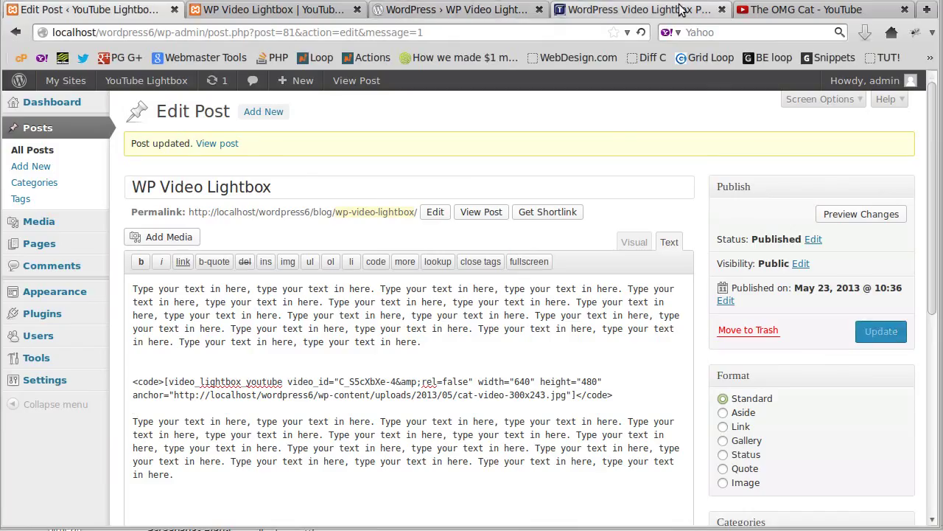
Step: Show The OMG Cat YouTube page with its 640 × 480 iframe embed code
left_click(800, 9)
left_click(502, 438)
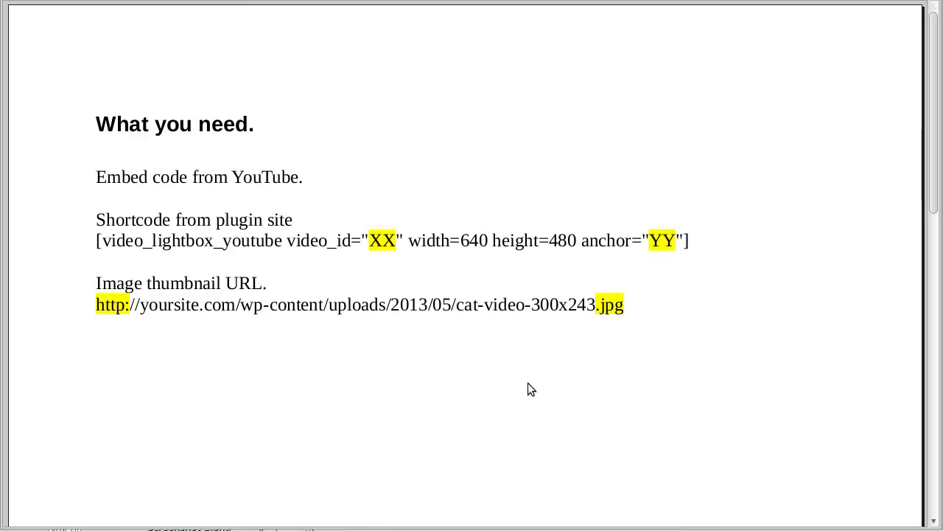
left_click(280, 528)
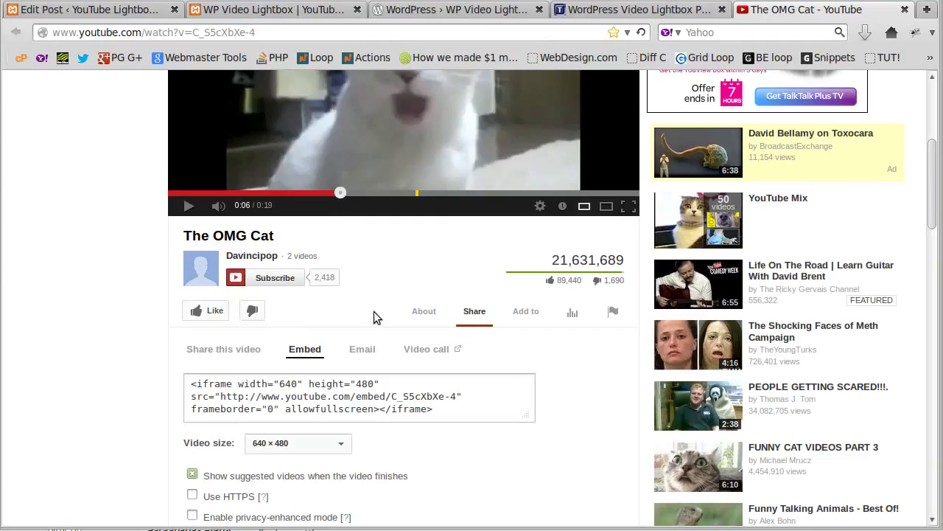
Step: On the published WP Video Lightbox post, open the cat thumbnail to play The OMG Cat in a lightbox
left_click(211, 12)
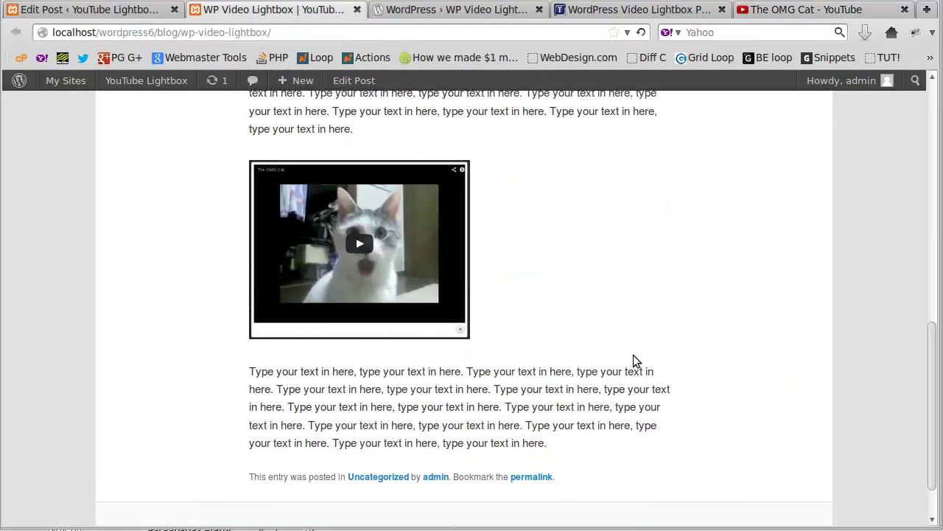
scroll(633, 354, "up", 5)
scroll(634, 356, "up", 1)
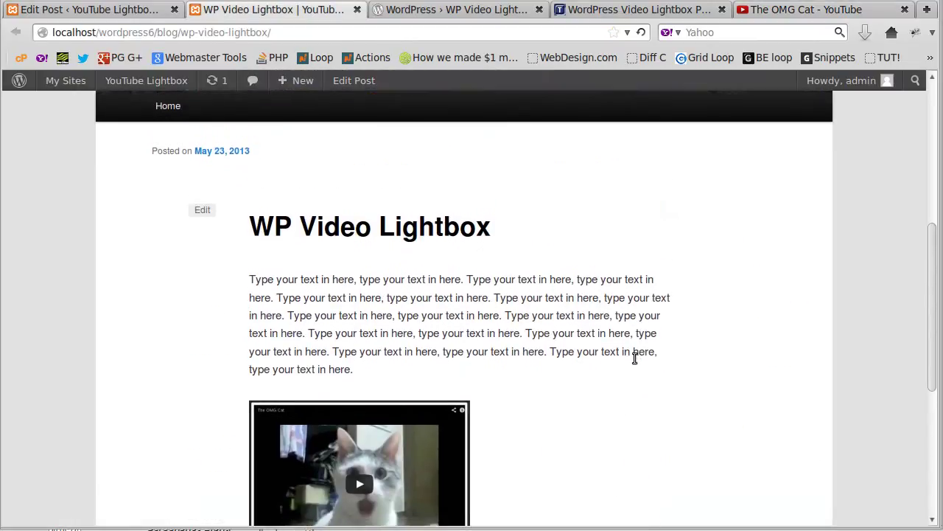
scroll(633, 357, "down", 3)
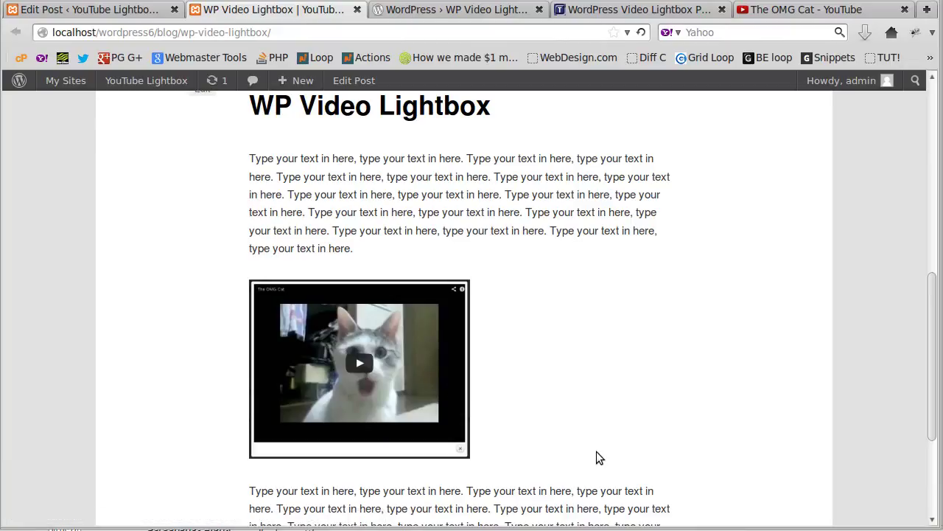
left_click(359, 362)
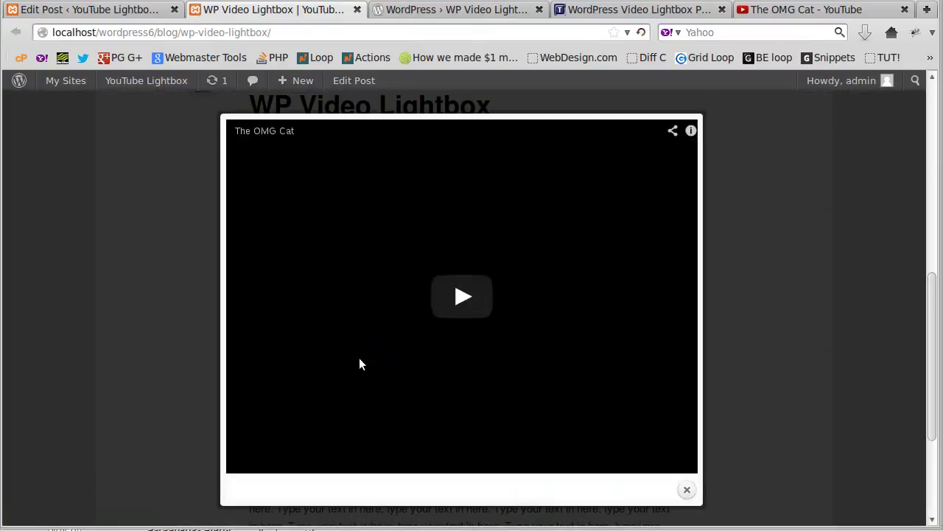